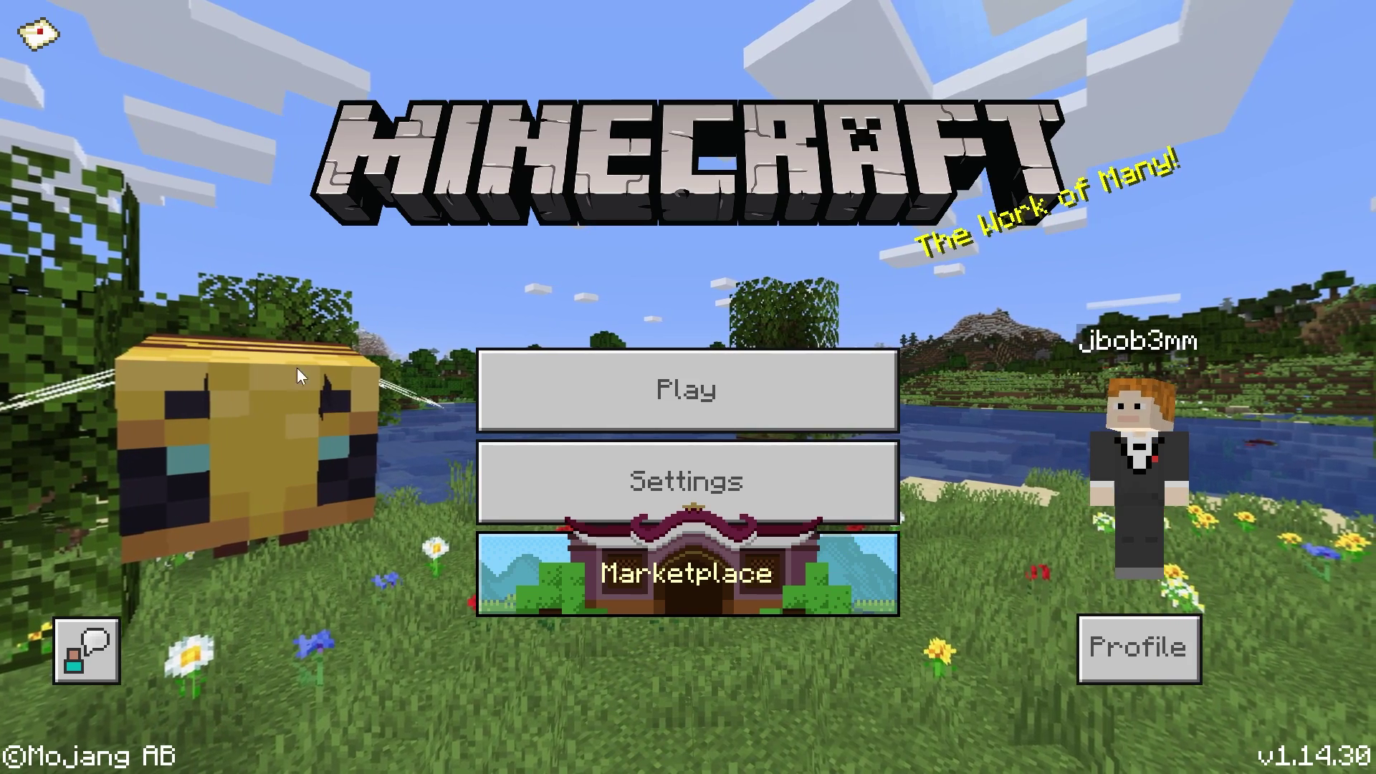
# Save a new external Minecraft server named "SUBSCRIBE PLS" with the address "LIKE THE VIDEO :)".
pyautogui.click(700, 373)
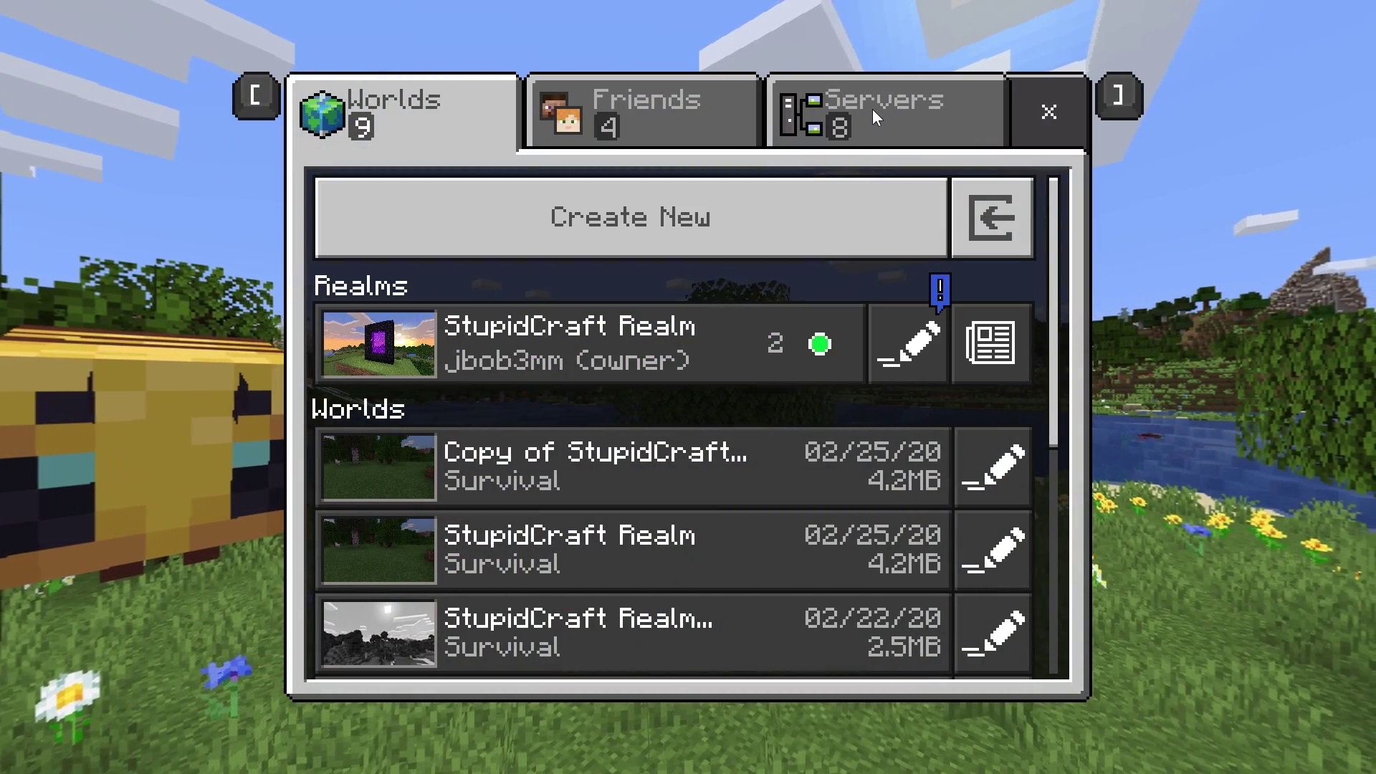
pyautogui.click(872, 108)
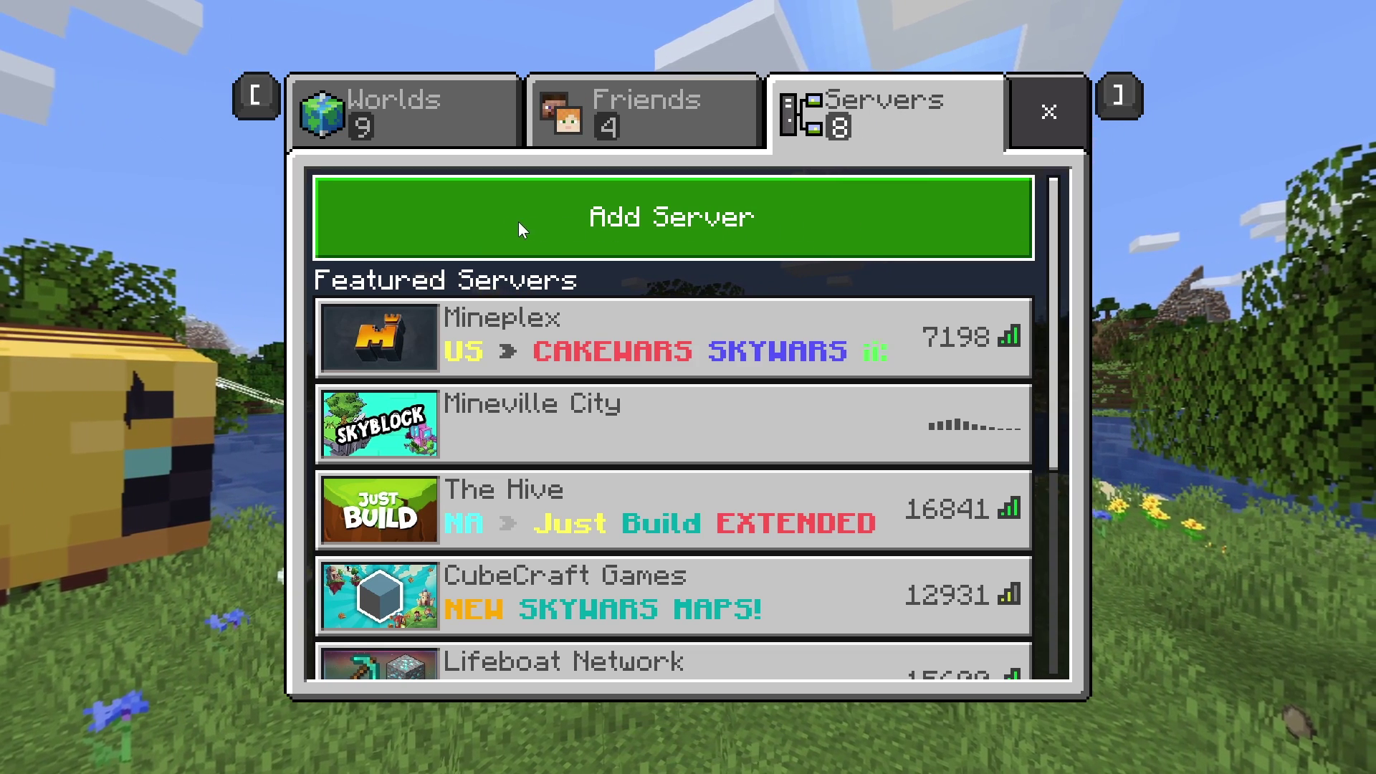
pyautogui.click(792, 223)
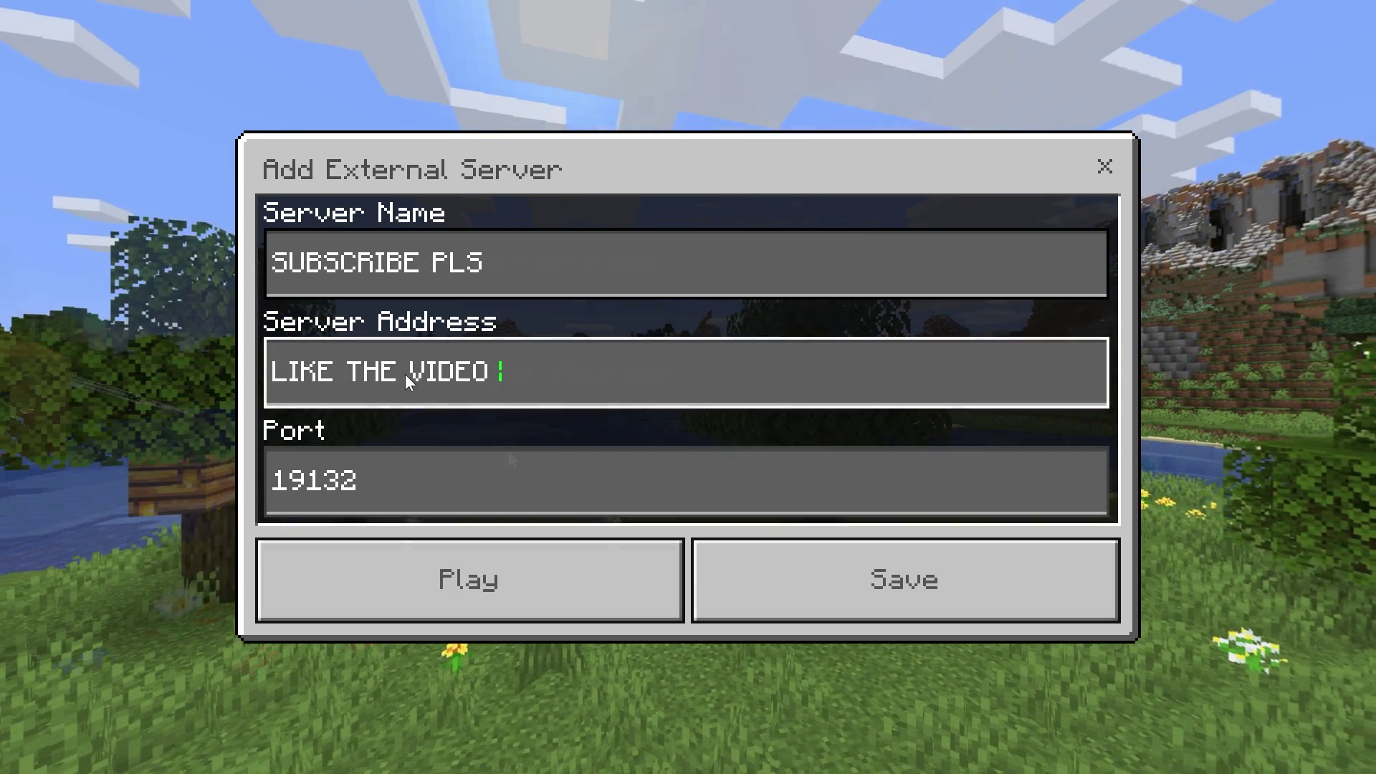
pyautogui.write(':)')
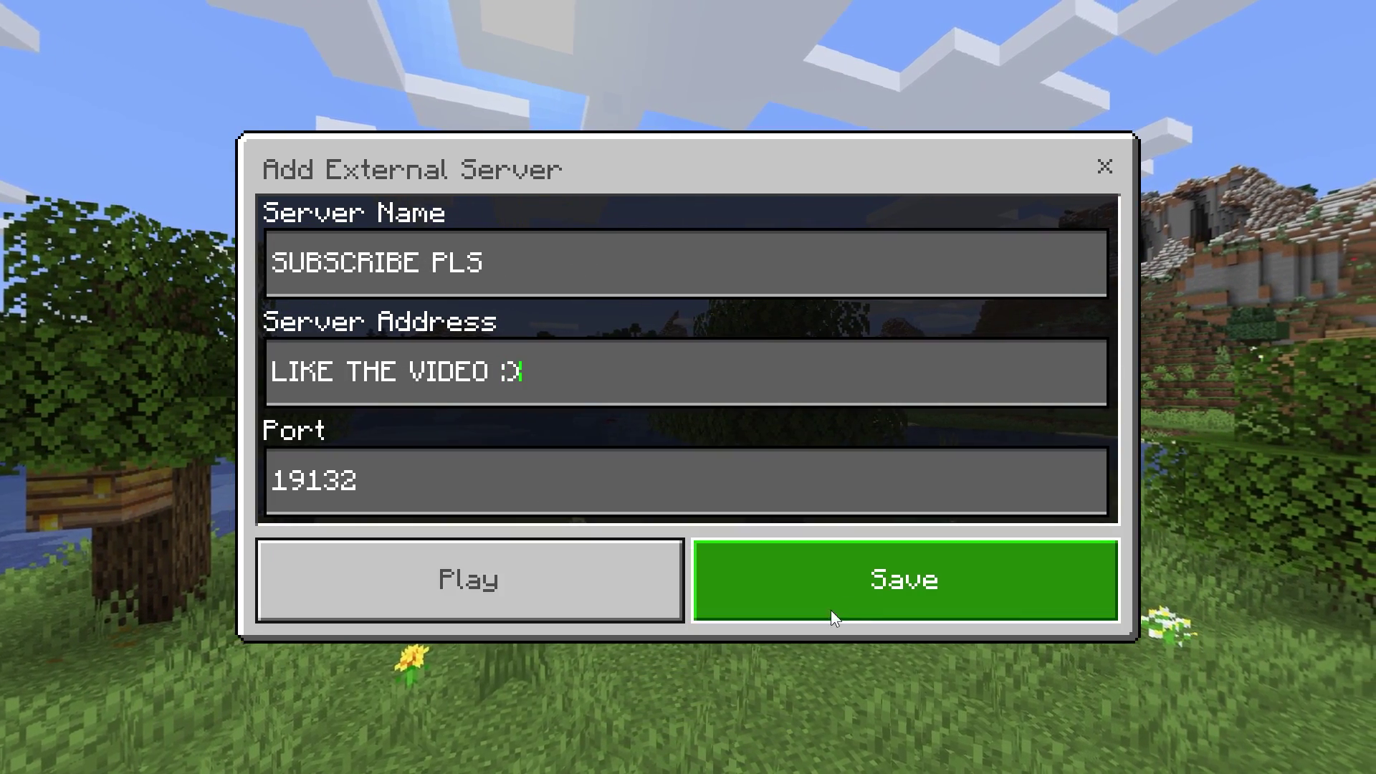
pyautogui.click(831, 612)
pyautogui.scroll(-5, 631, 507)
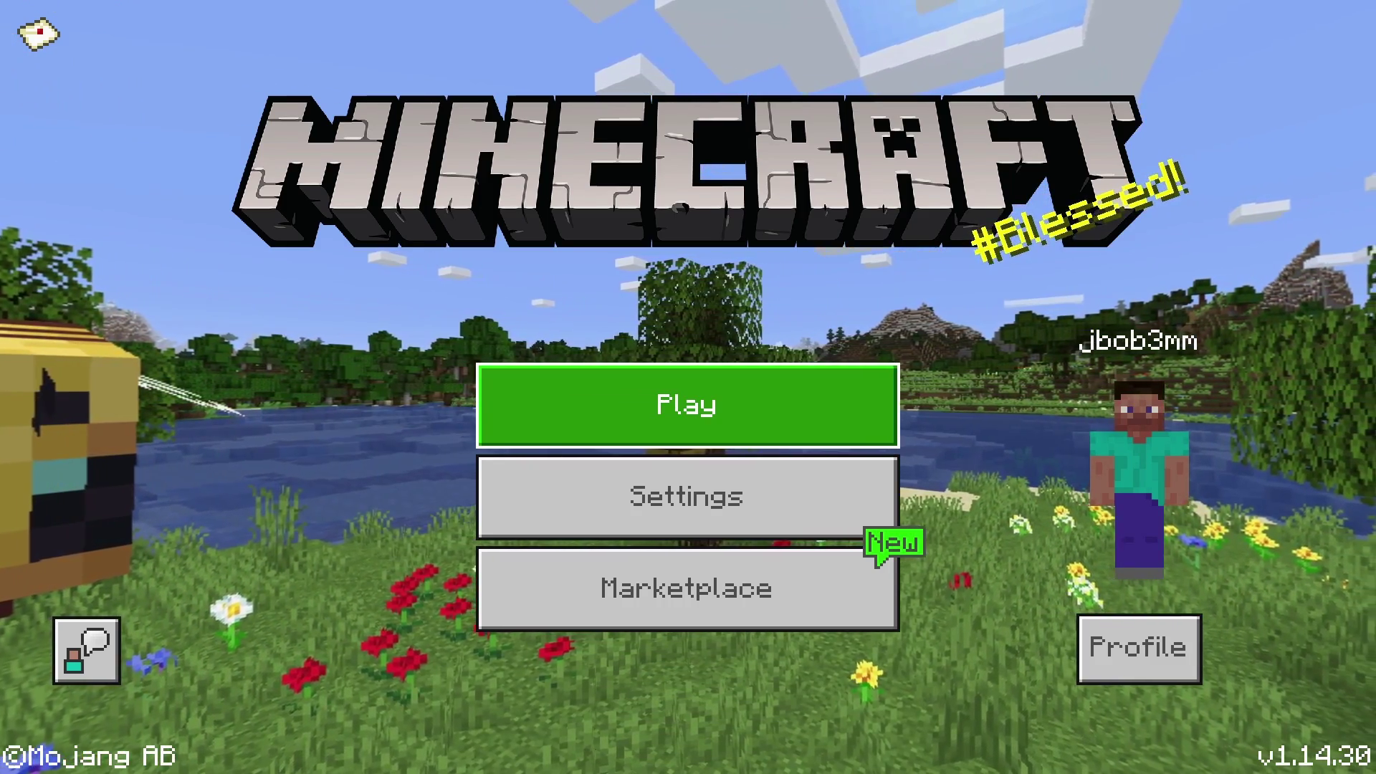
# Examine the featured servers available in the console edition, then return to the main menu.
pyautogui.press('Return')
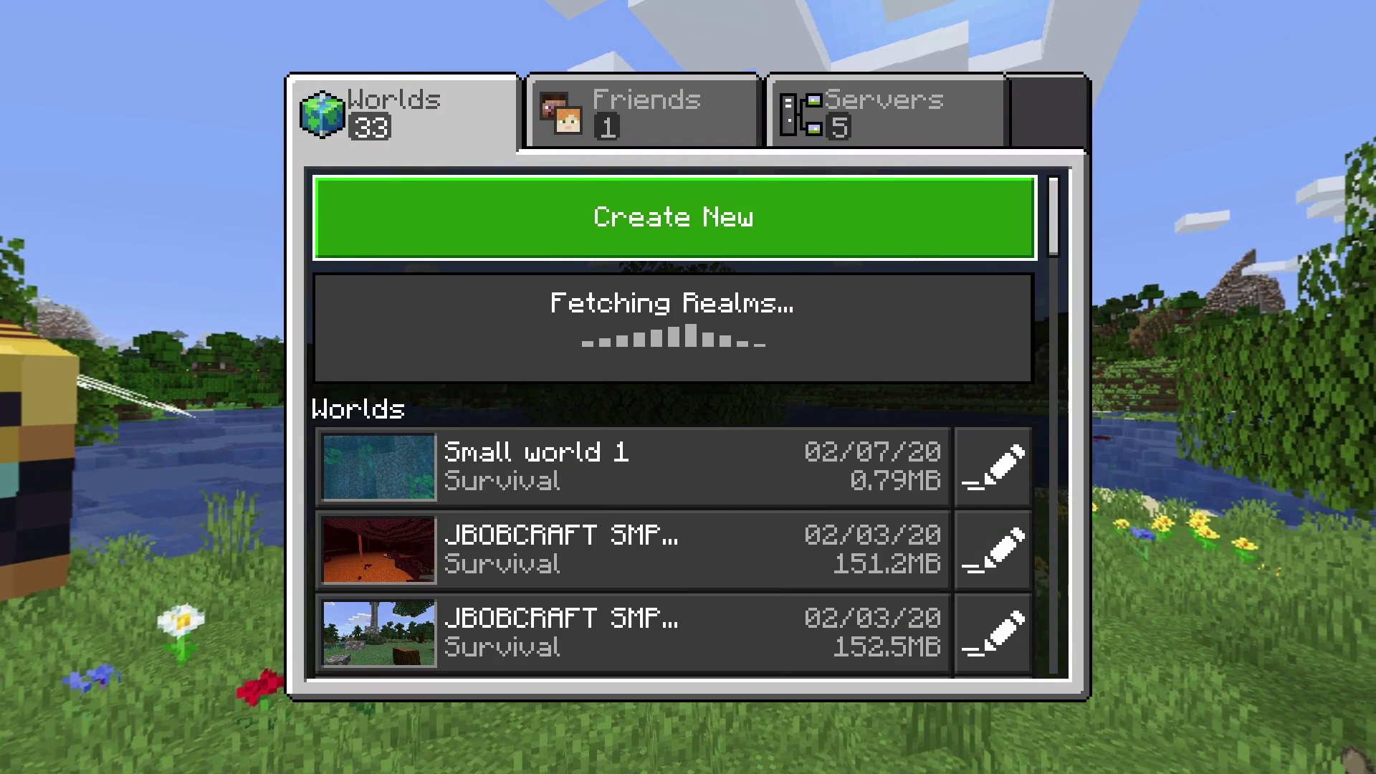
pyautogui.press('Right')
pyautogui.press('Right')
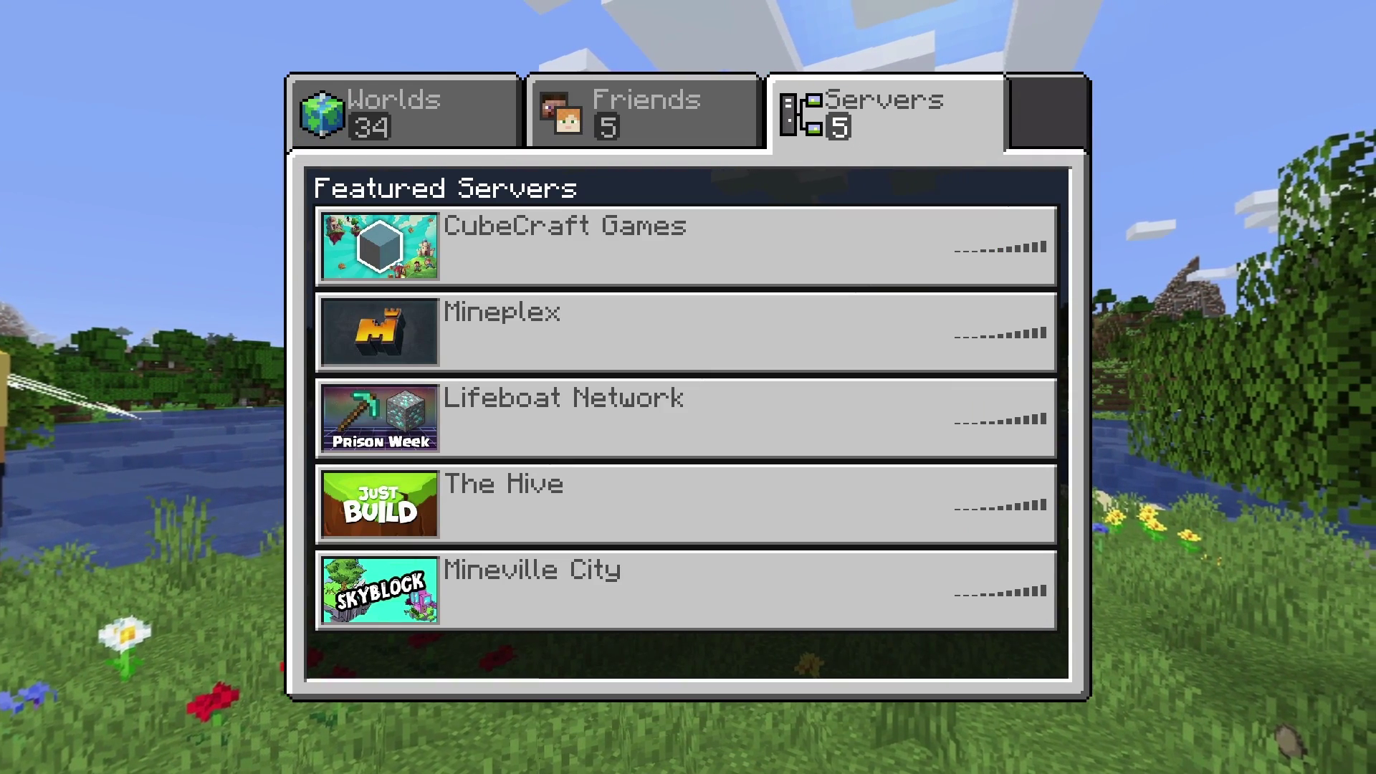
pyautogui.press('Up')
pyautogui.press('Up')
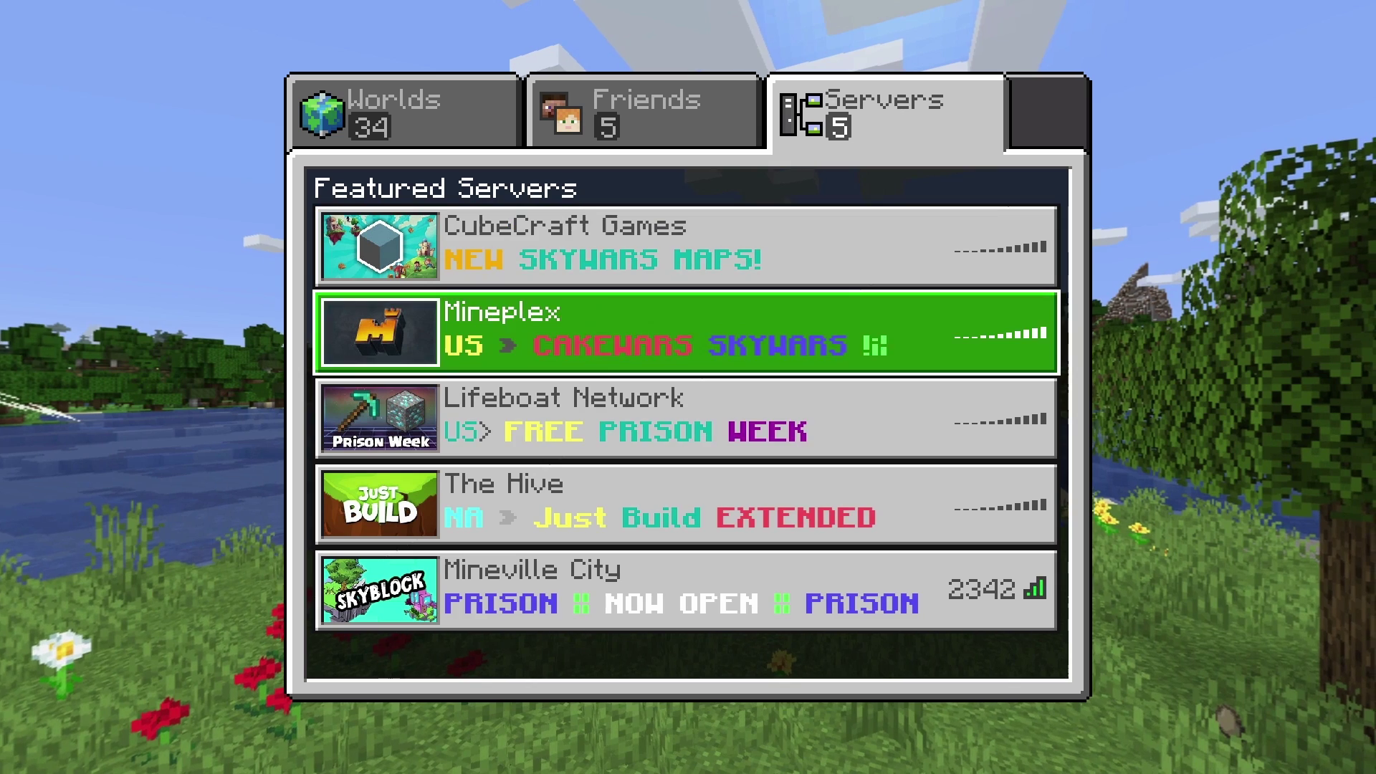
pyautogui.press('Up')
pyautogui.press('Up')
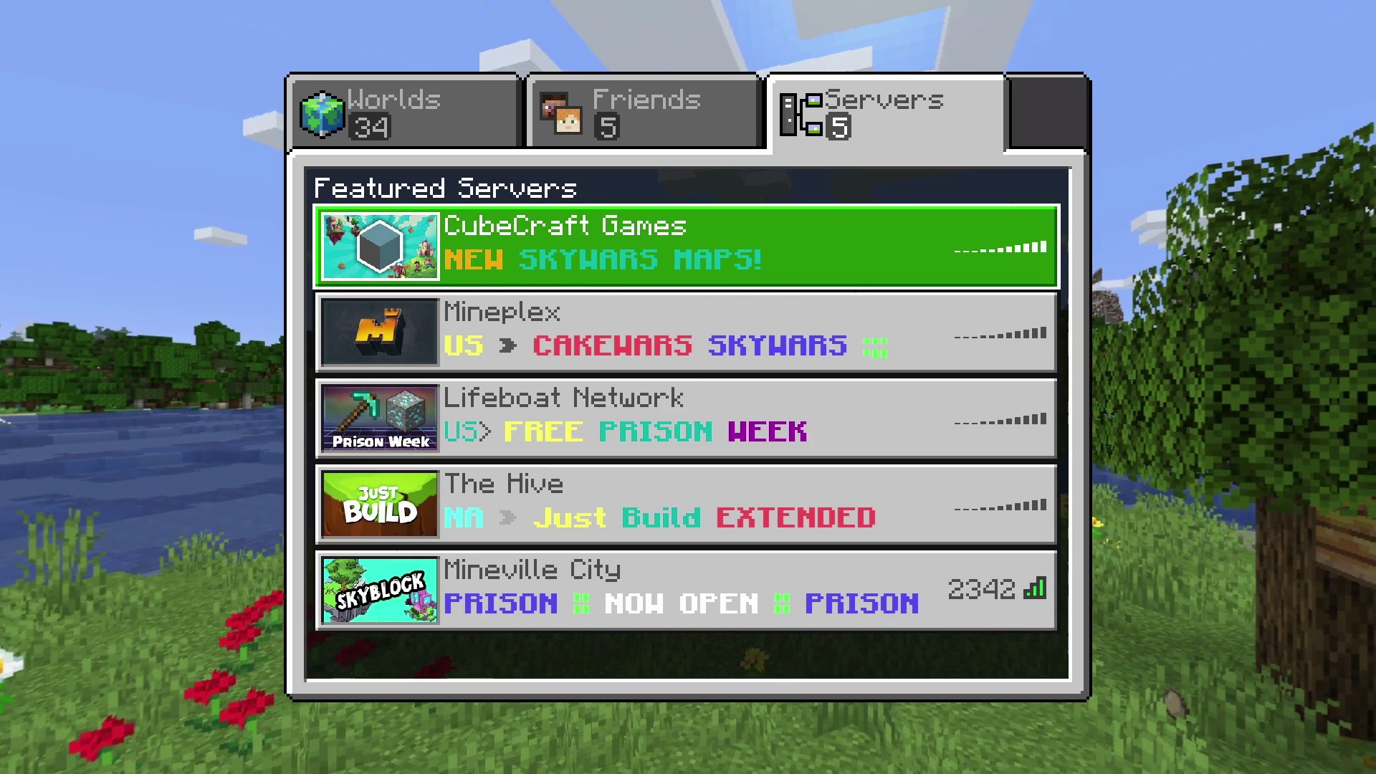
pyautogui.press('Down')
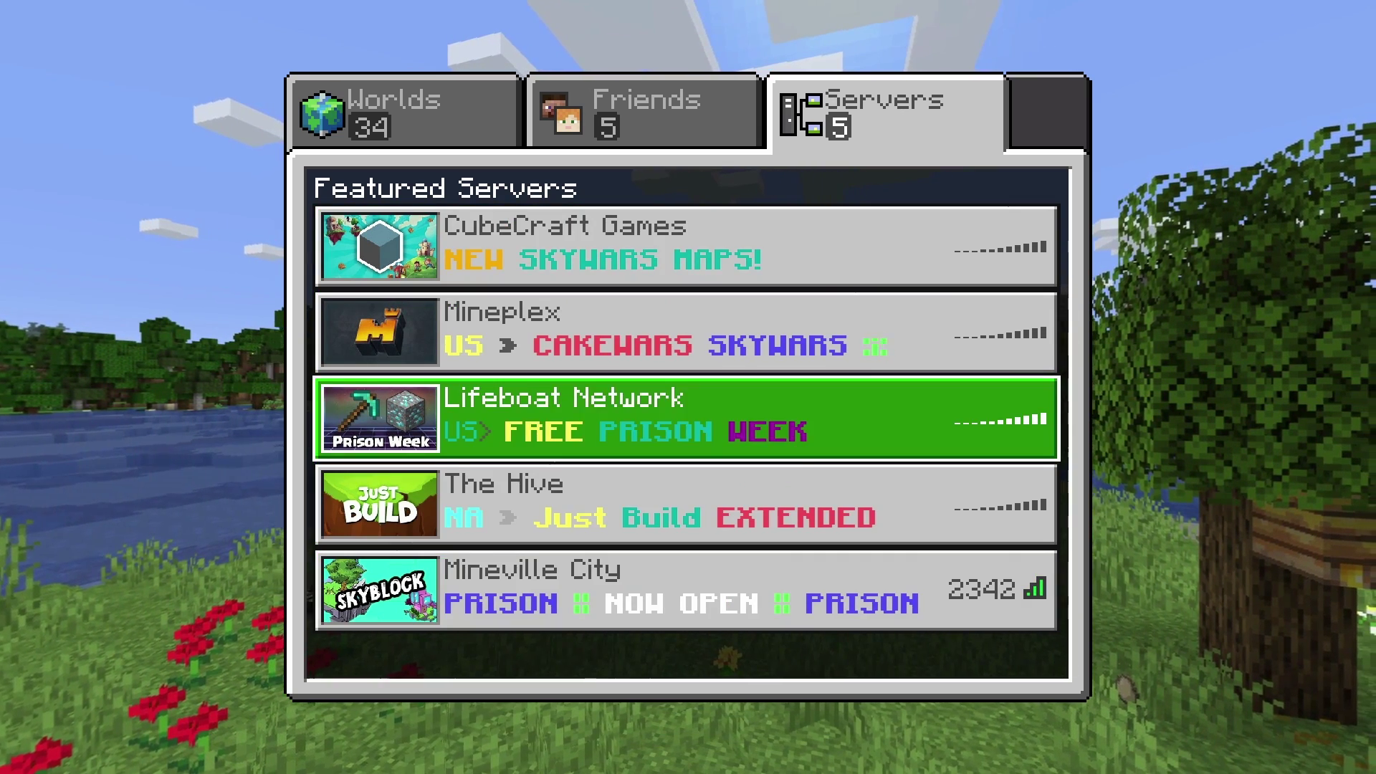
pyautogui.press('Up')
pyautogui.press('Up')
pyautogui.press('Down')
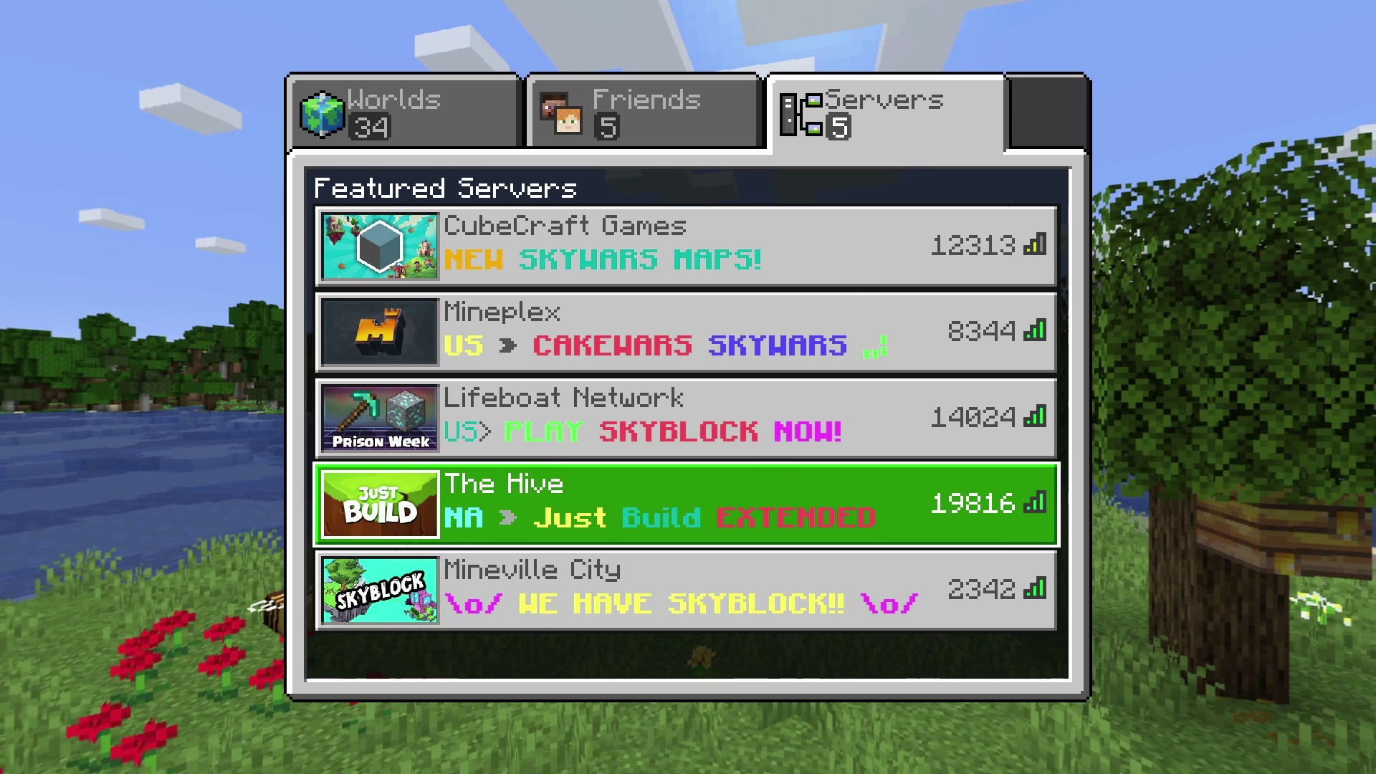
pyautogui.press('Up')
pyautogui.press('Up')
pyautogui.press('Up')
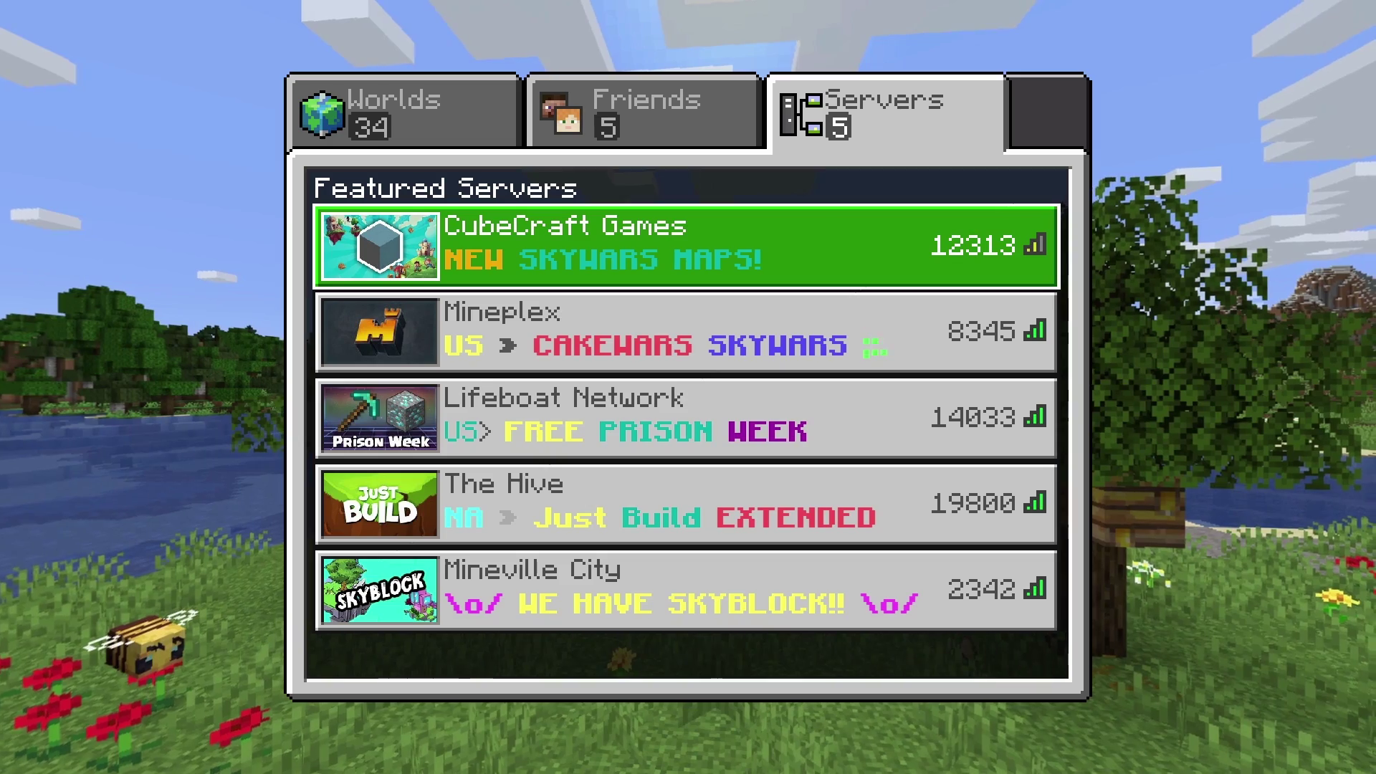
pyautogui.press('Escape')
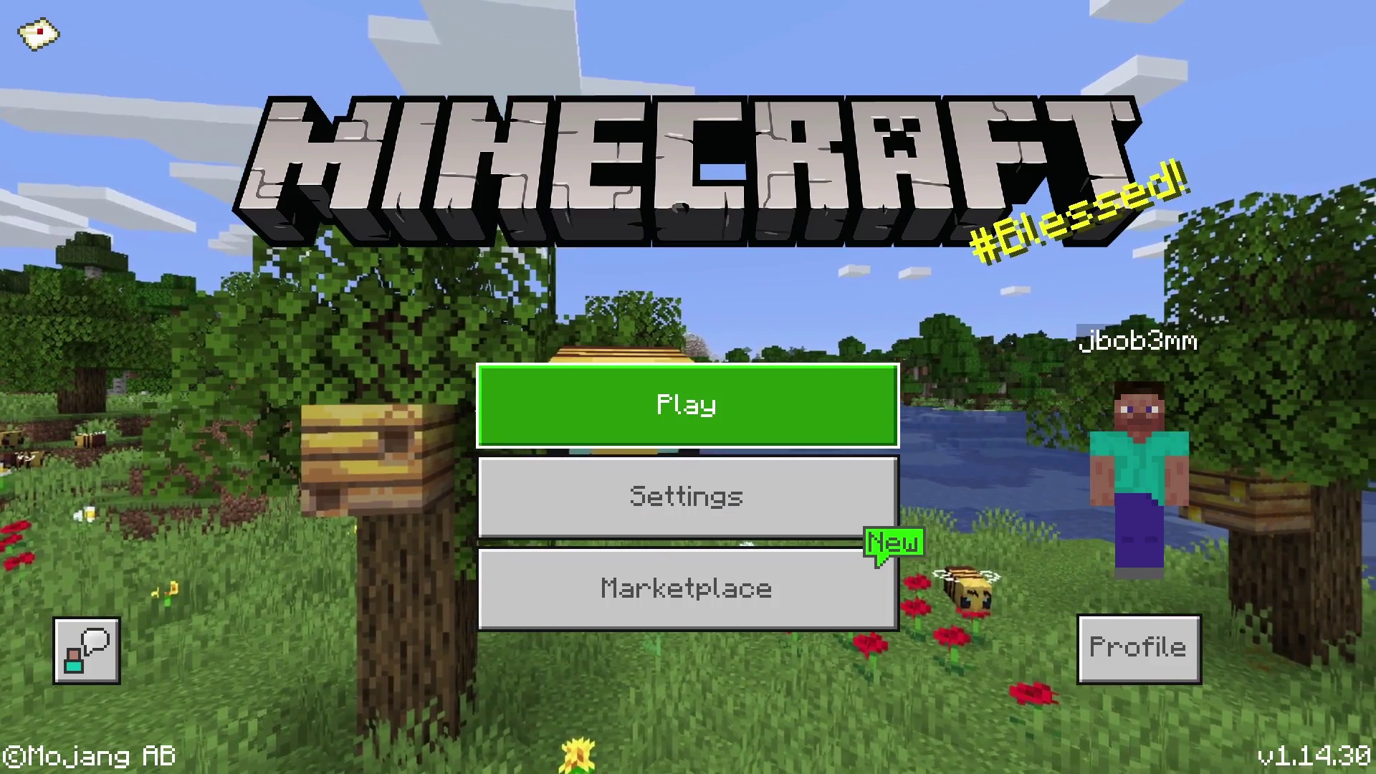
# Open the Xbox console's system settings from within the running game.
pyautogui.press('super')
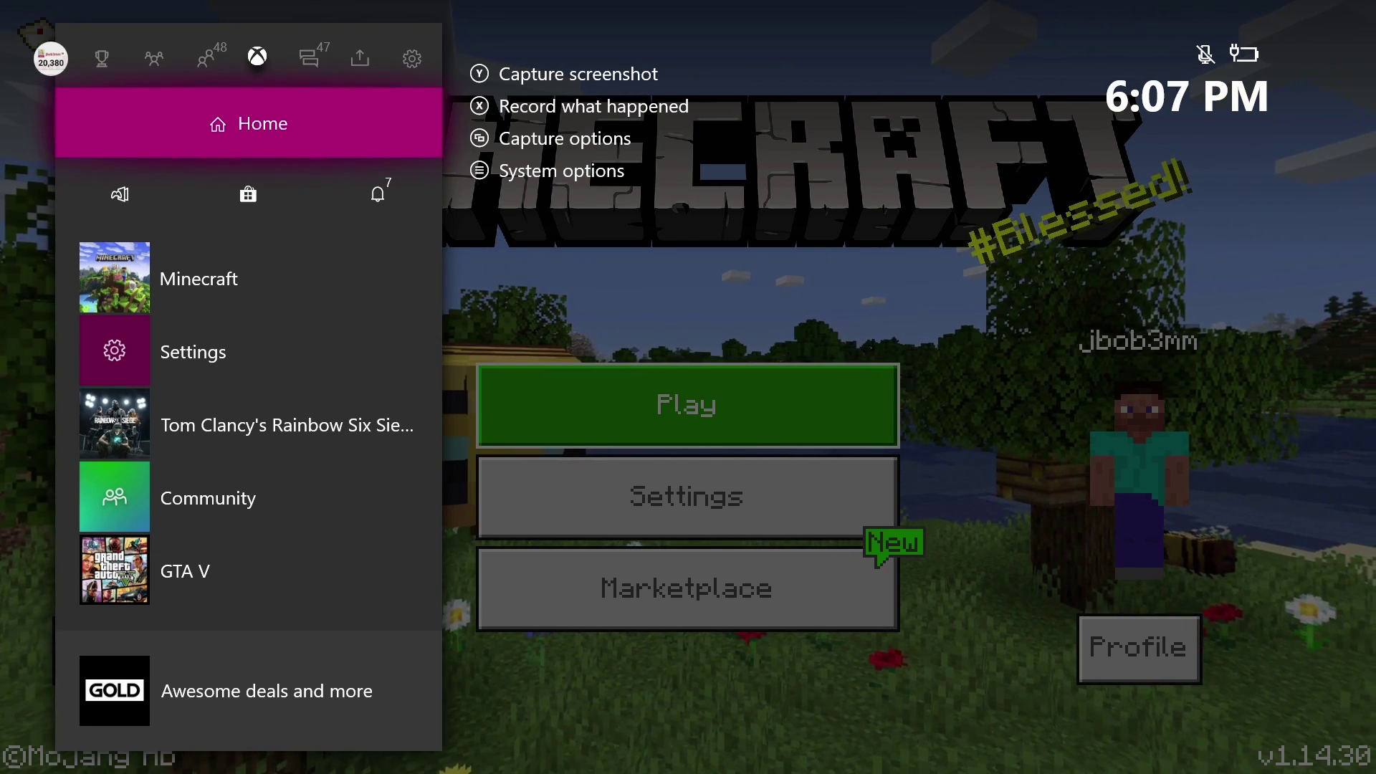
pyautogui.press('Right')
pyautogui.press('Right')
pyautogui.press('Right')
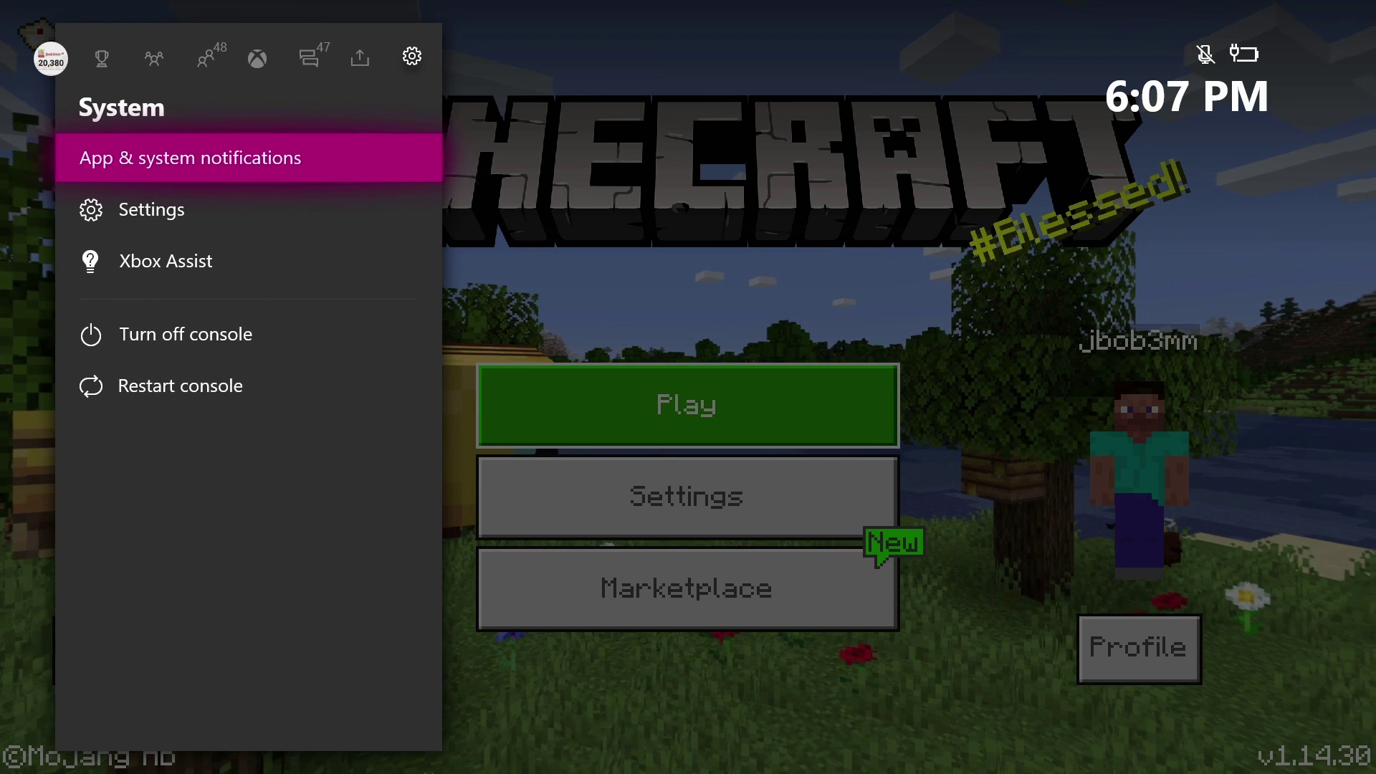
pyautogui.press('Down')
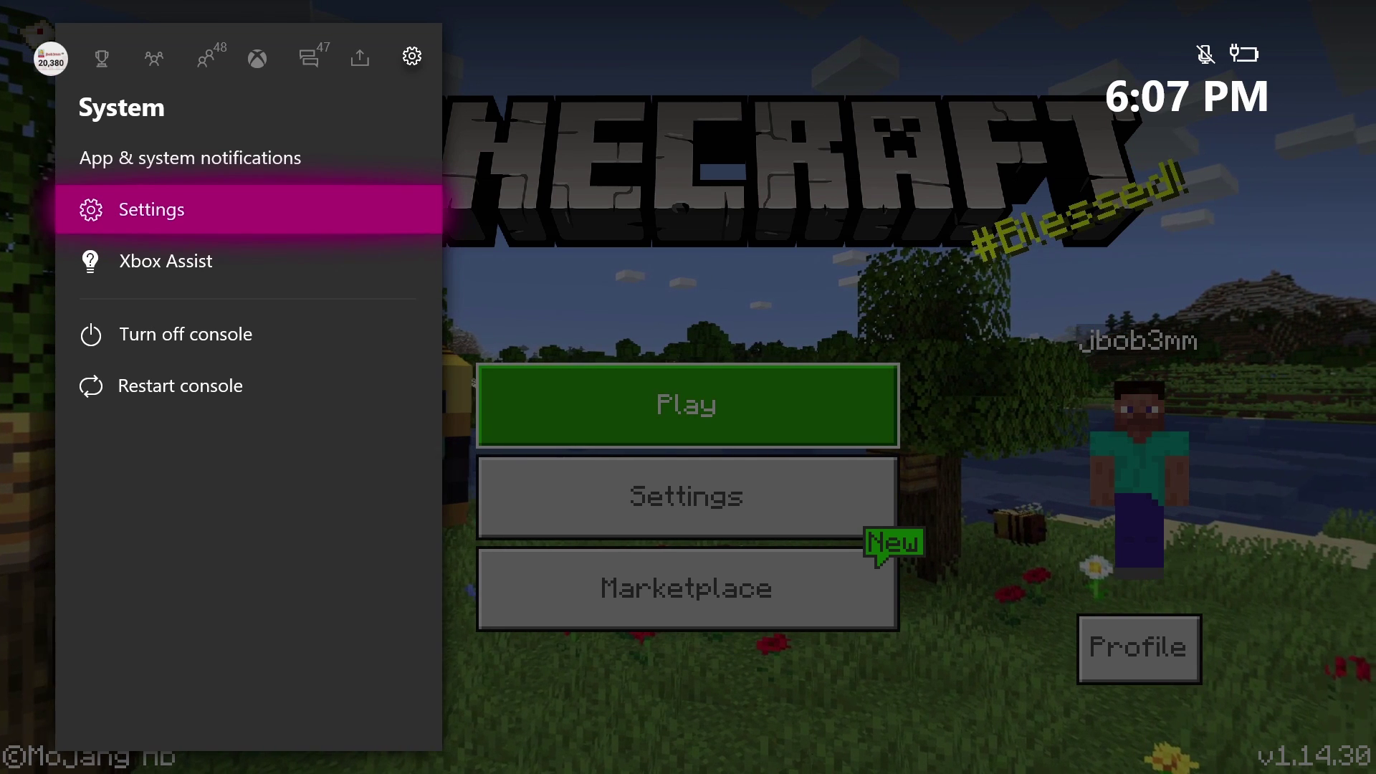
pyautogui.press('Return')
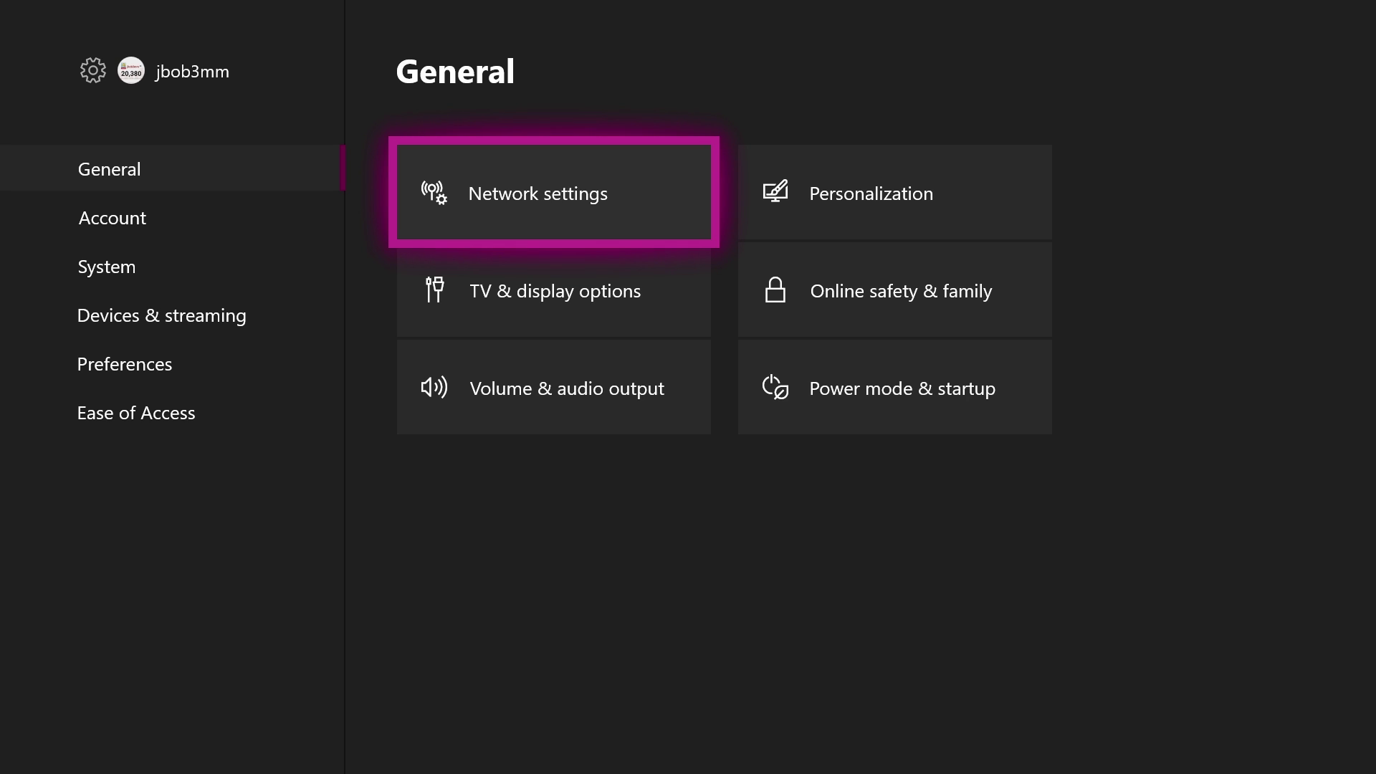
# Open the advanced settings of the console's network configuration.
pyautogui.press('Left')
pyautogui.press('Right')
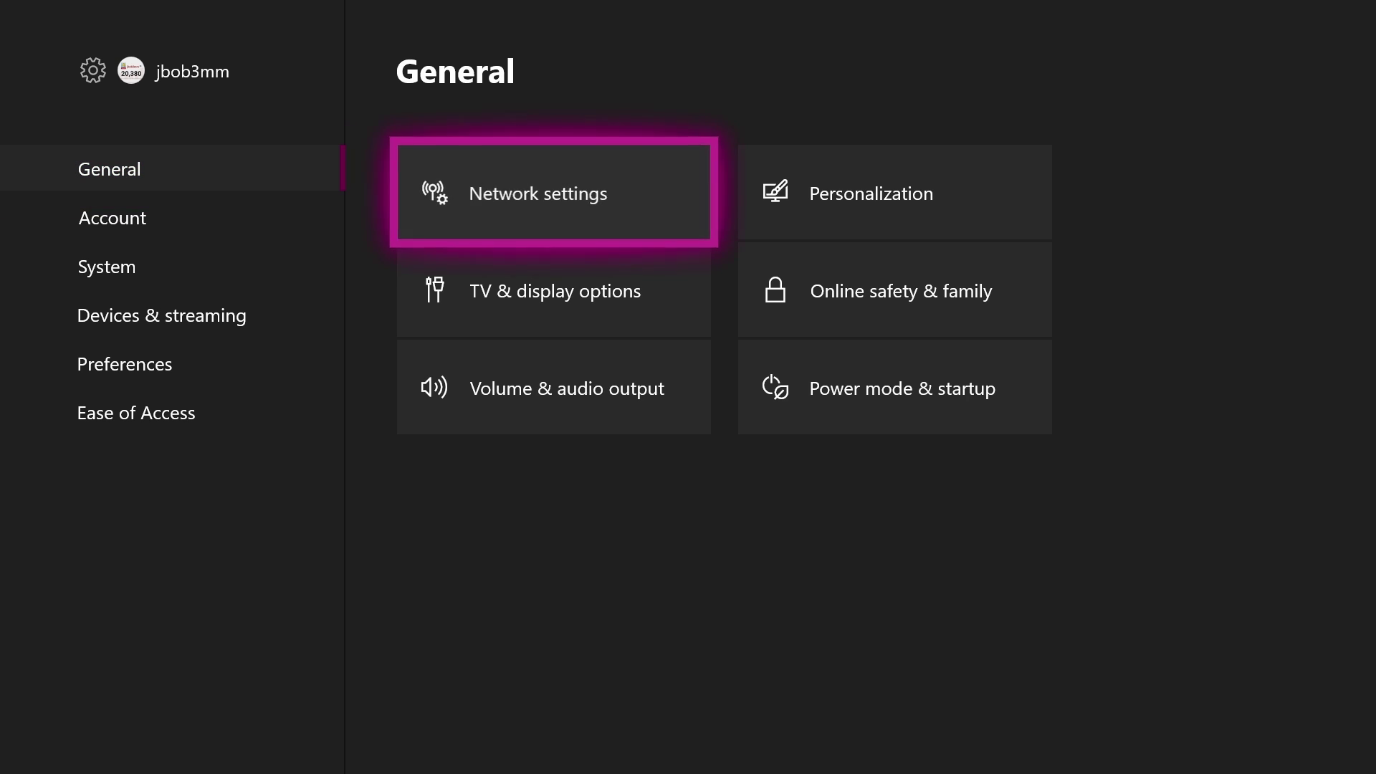
pyautogui.press('Return')
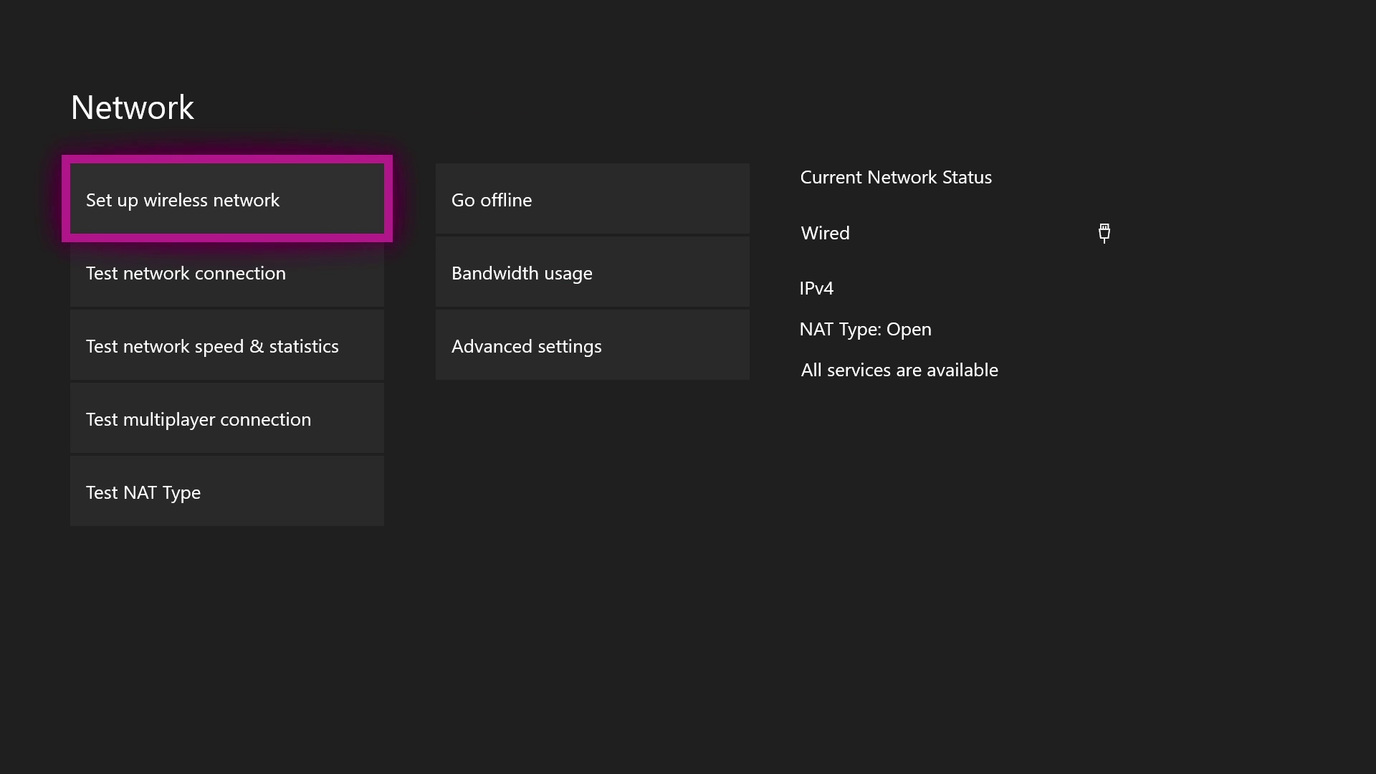
pyautogui.press('Right')
pyautogui.press('Down')
pyautogui.press('Down')
pyautogui.press('Return')
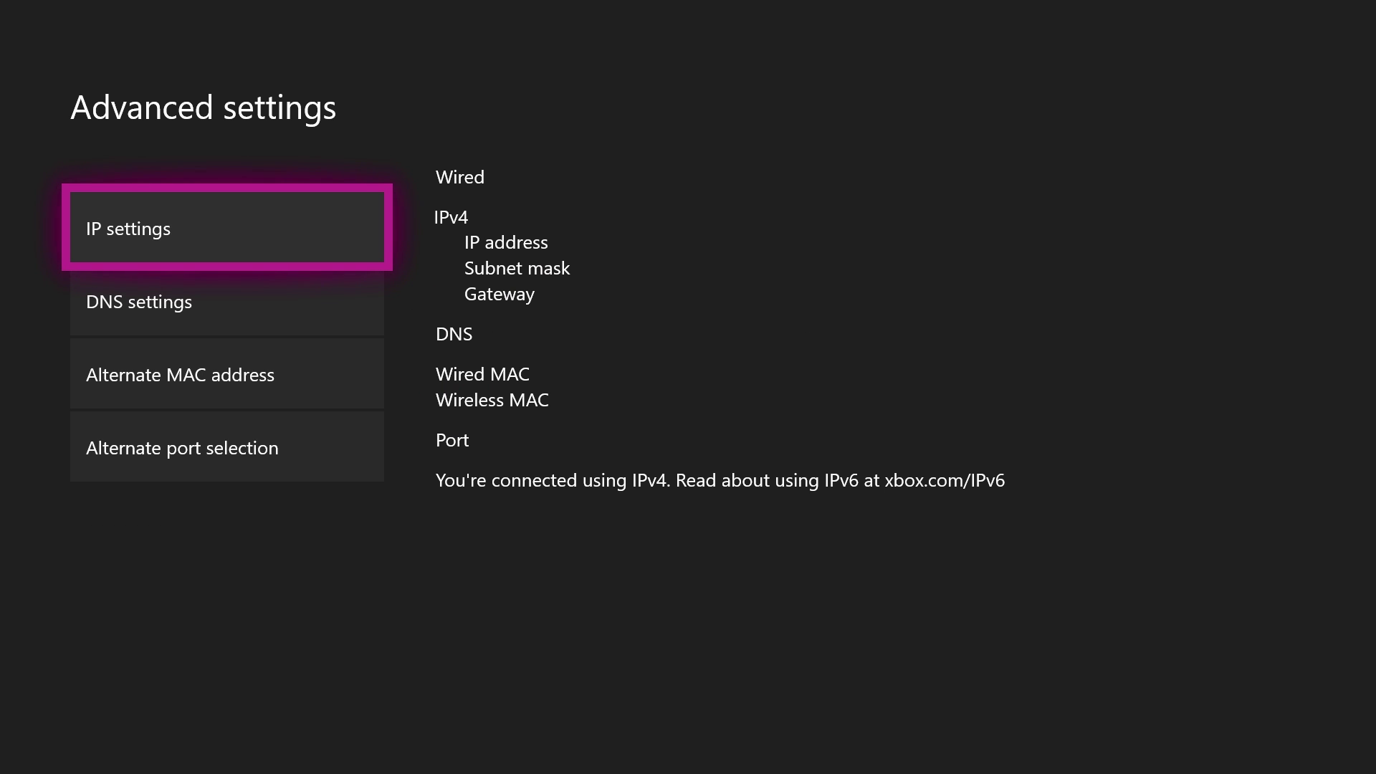
# Choose manual configuration for the IPv4 DNS settings.
pyautogui.press('Down')
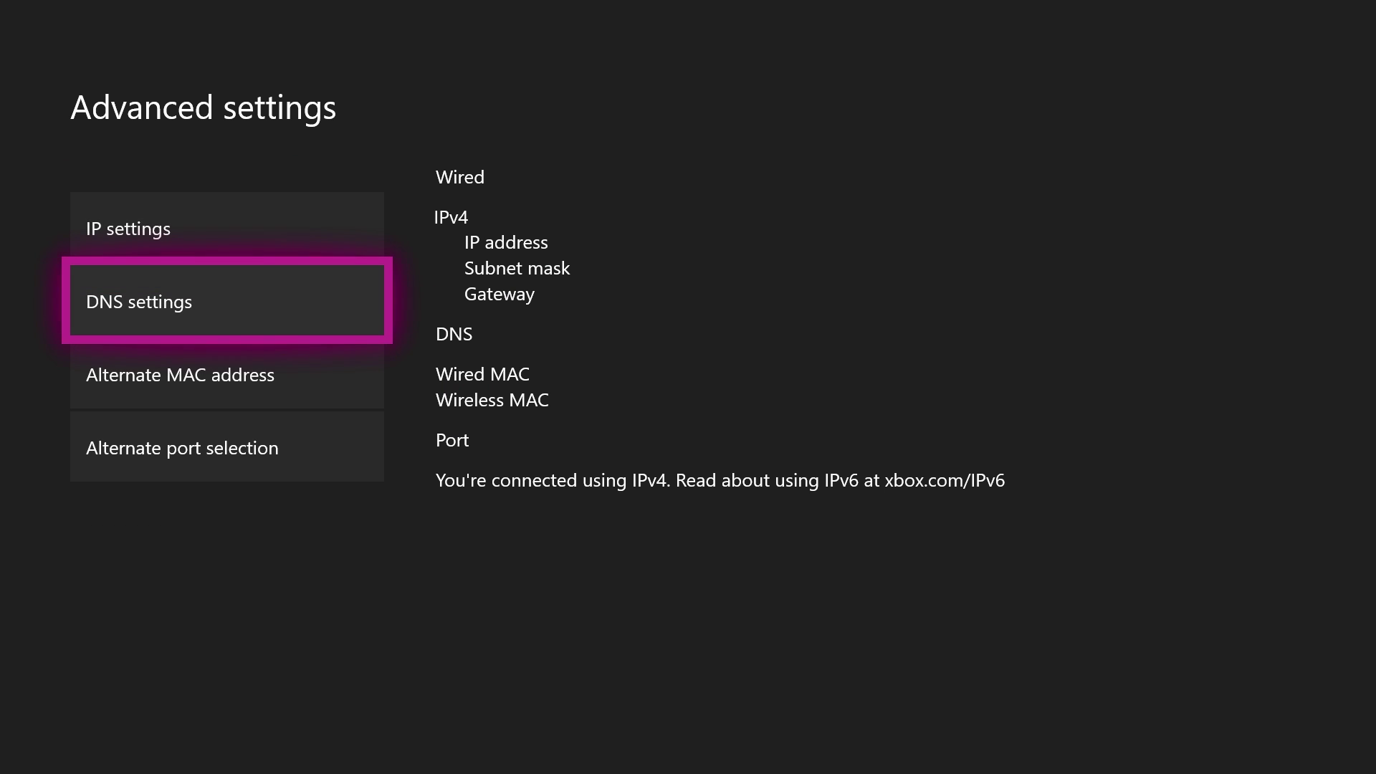
pyautogui.press('Return')
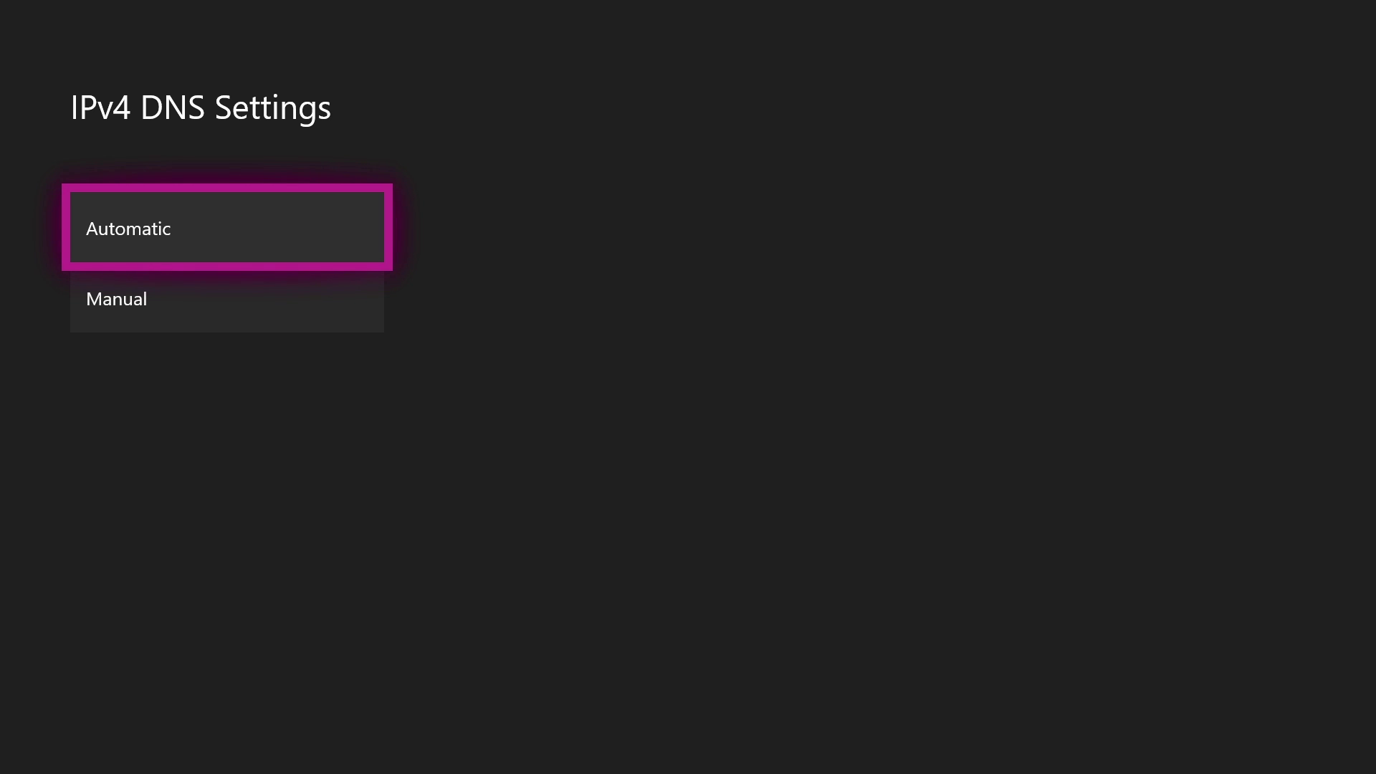
pyautogui.press('Down')
pyautogui.press('Return')
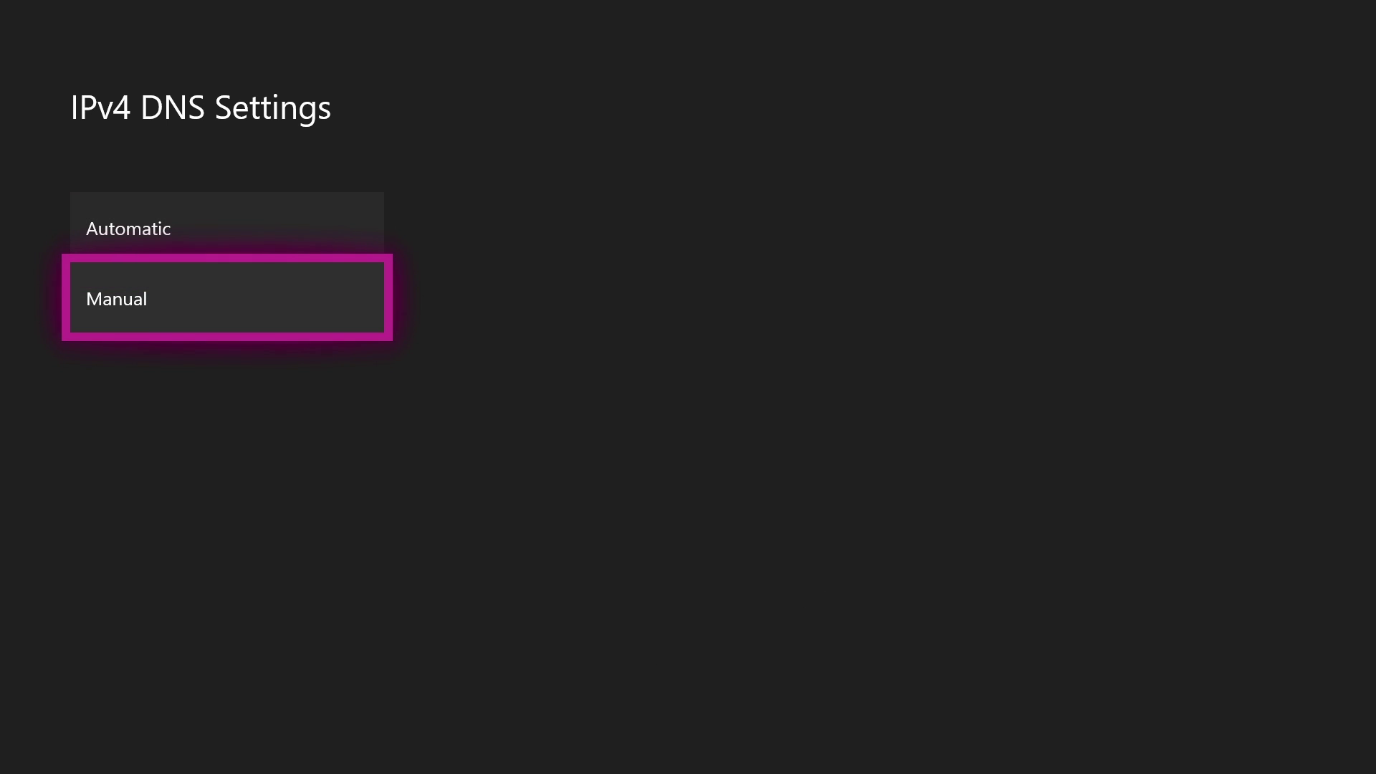
pyautogui.press('Up')
pyautogui.press('Down')
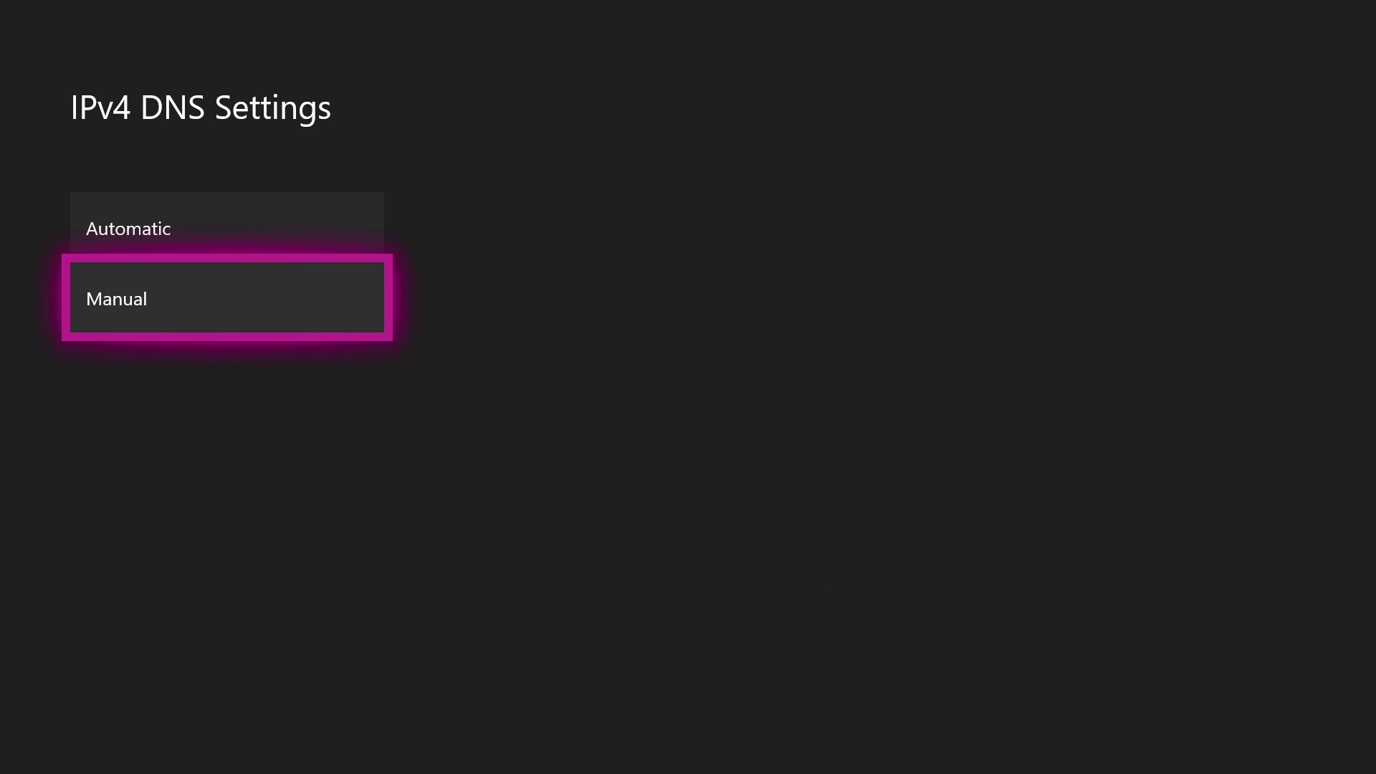
pyautogui.press('Return')
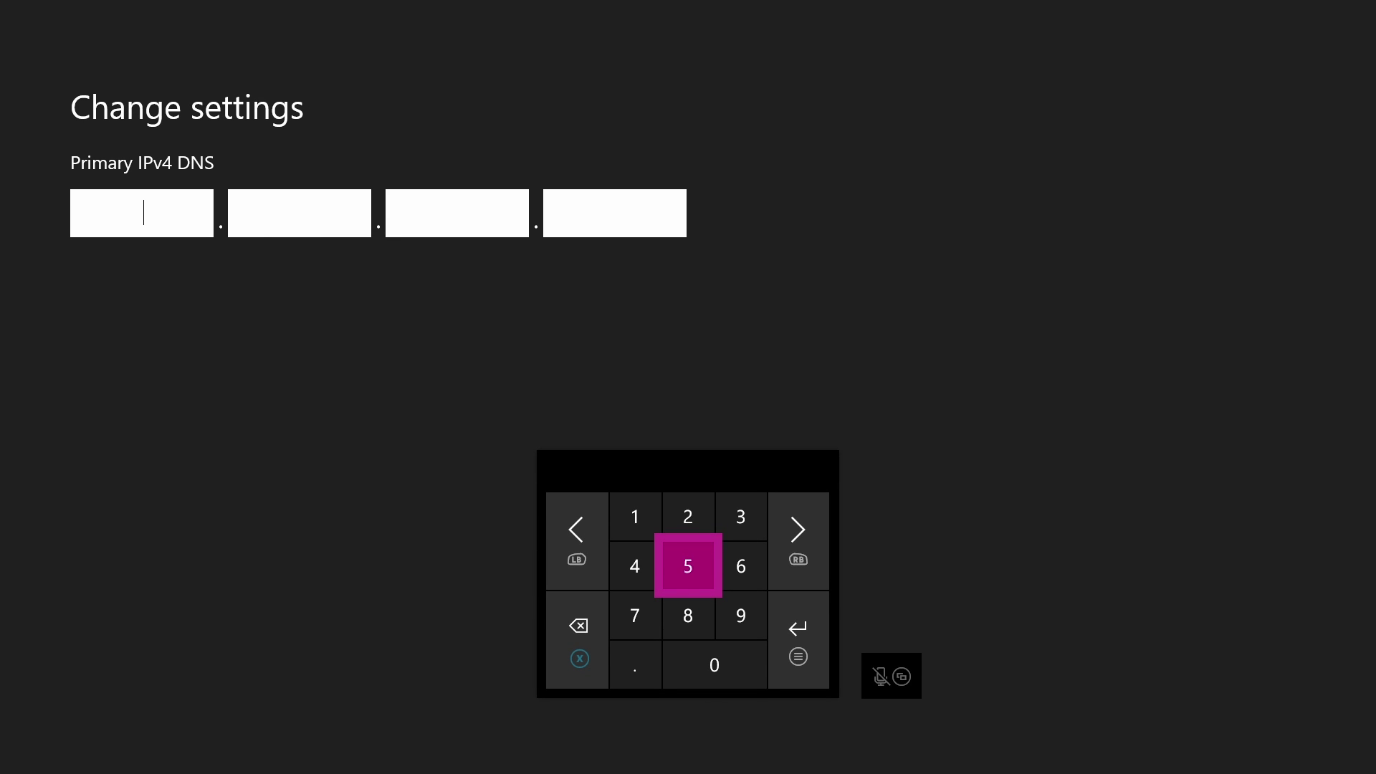
# Enter 104 as the first part of the primary IPv4 DNS address.
pyautogui.press('Left')
pyautogui.press('Up')
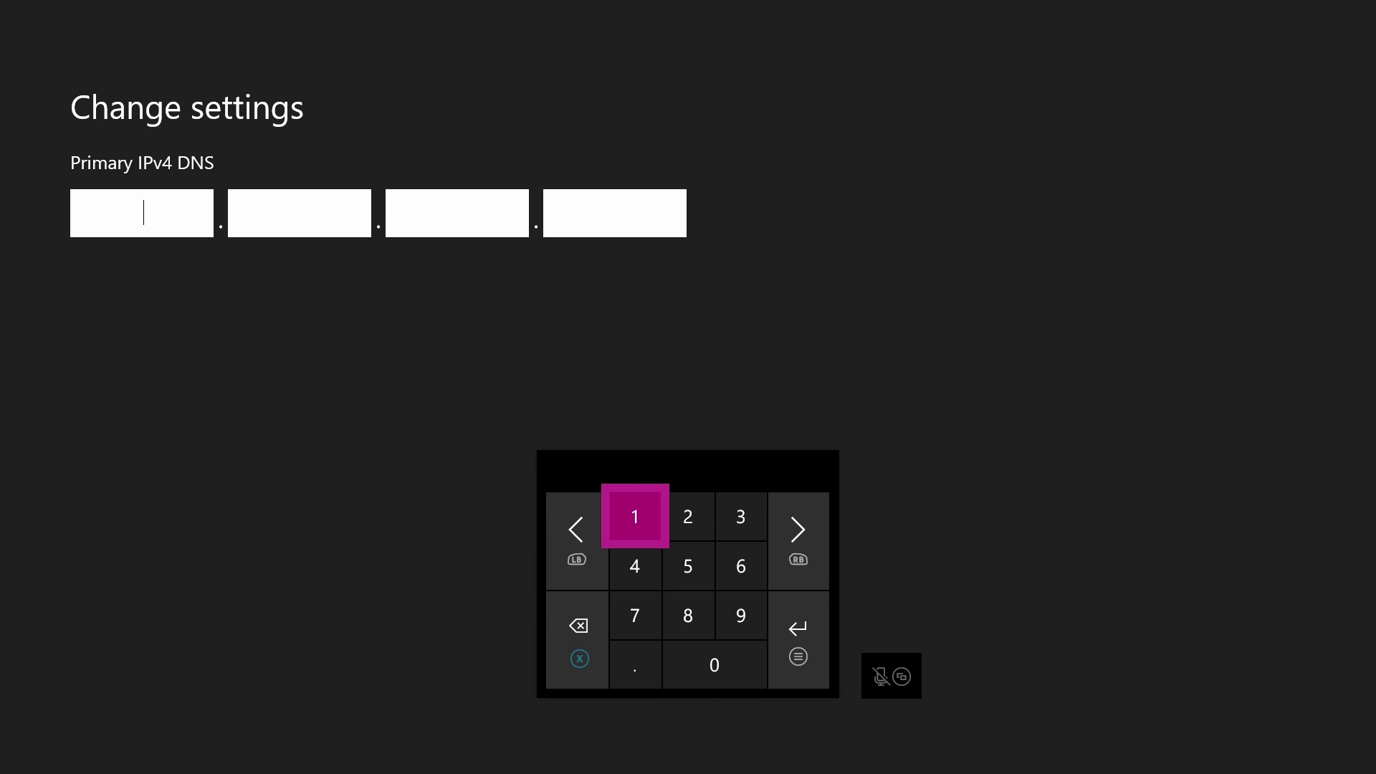
pyautogui.write('1')
pyautogui.press('Down')
pyautogui.press('Down')
pyautogui.press('Down')
pyautogui.press('Right')
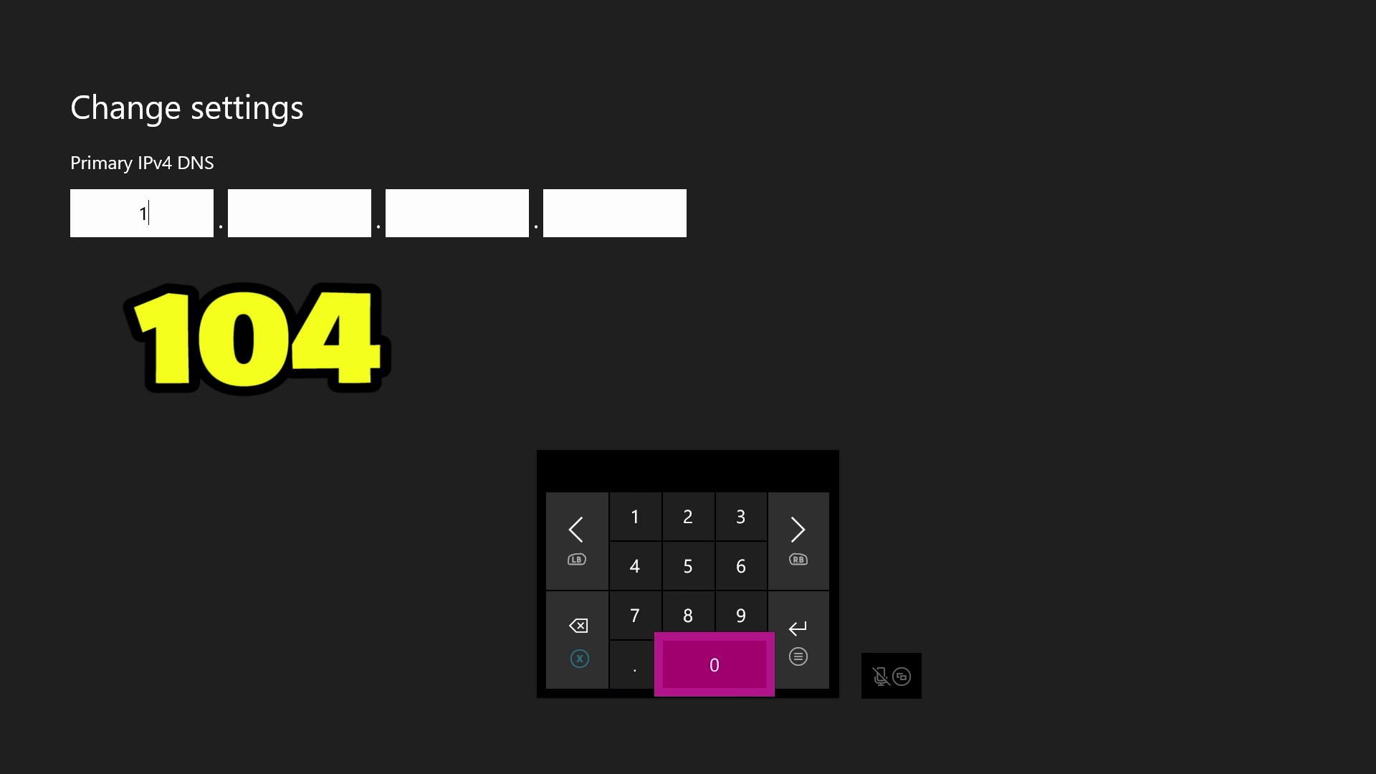
pyautogui.write('0')
pyautogui.press('Up')
pyautogui.press('Up')
pyautogui.press('Left')
pyautogui.write('4')
pyautogui.press('Tab')
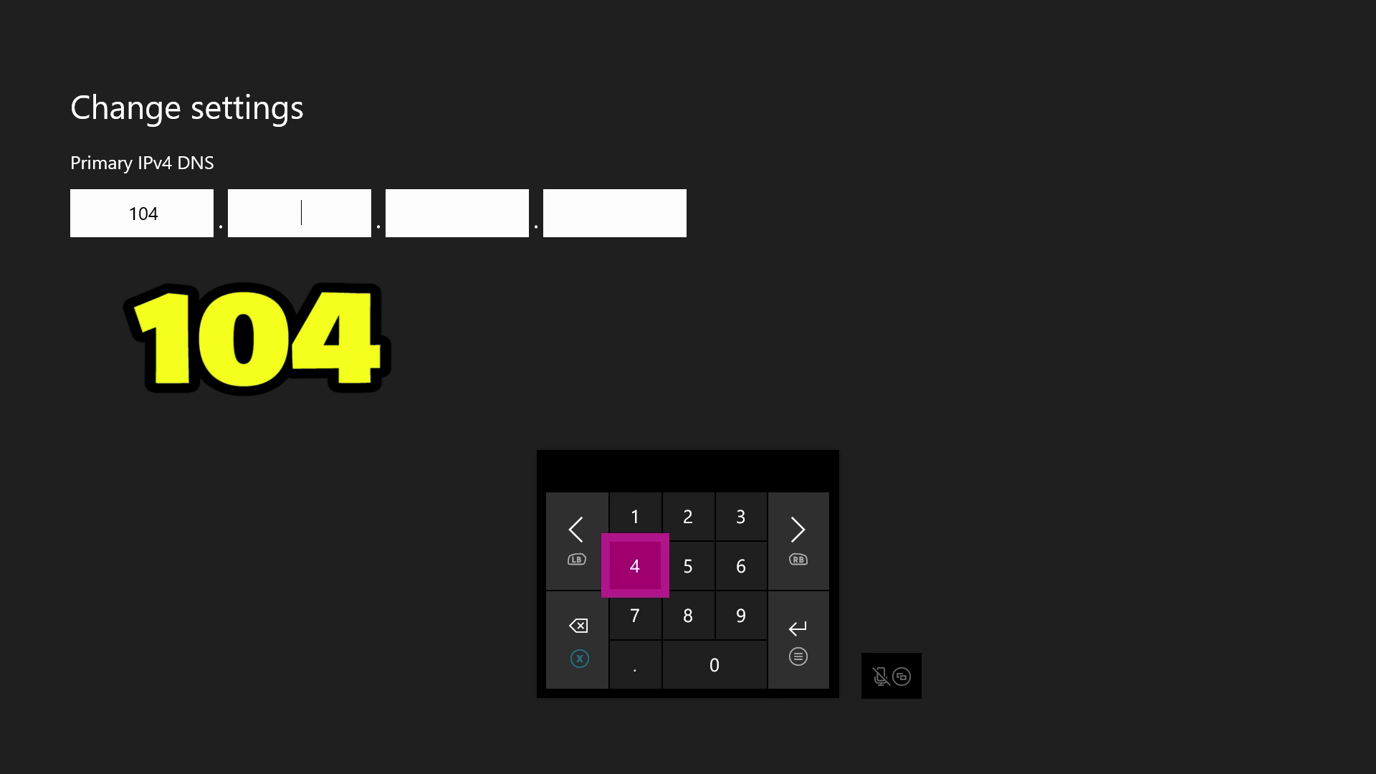
# Enter 238 as the second part of the primary IPv4 DNS address.
pyautogui.press('Left')
pyautogui.press('Right')
pyautogui.press('Right')
pyautogui.press('Up')
pyautogui.write('2')
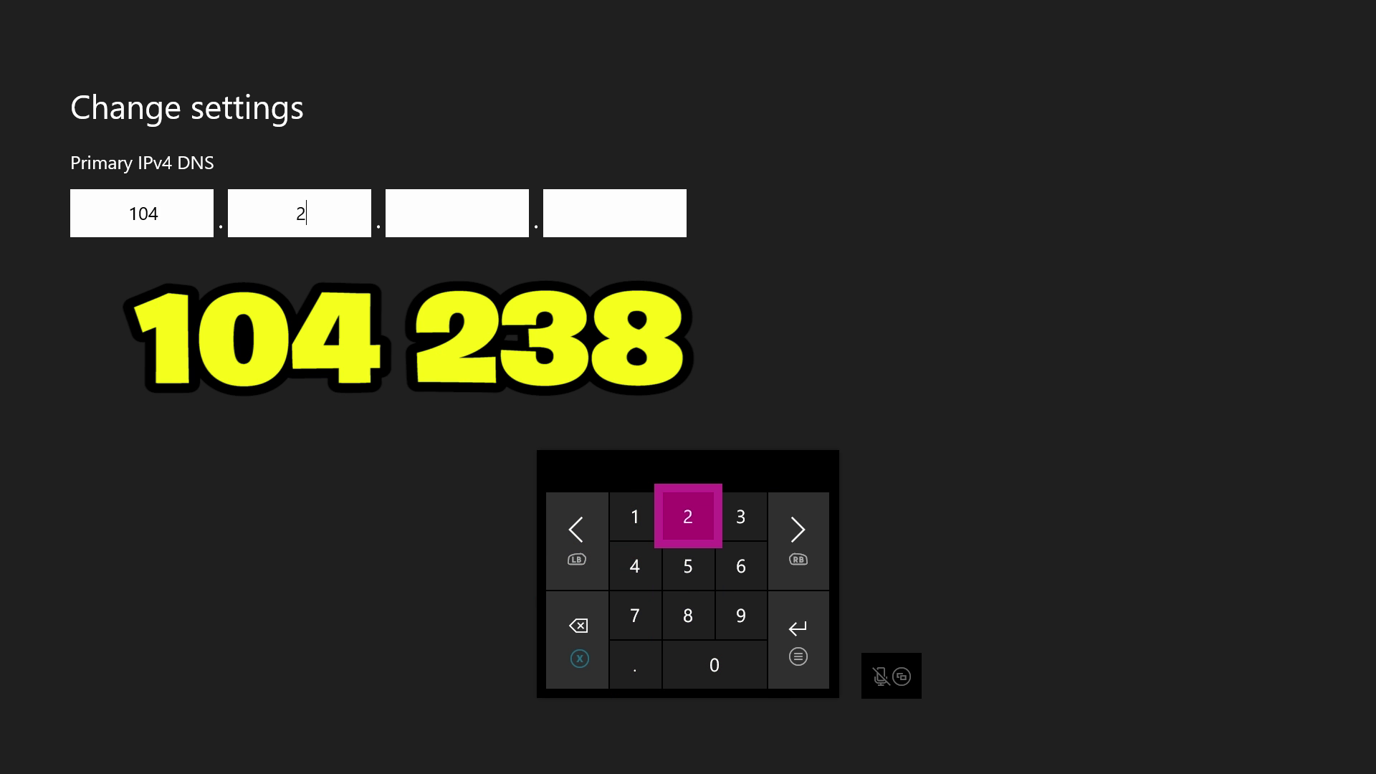
pyautogui.press('Down')
pyautogui.press('Down')
pyautogui.press('Up')
pyautogui.press('Up')
pyautogui.press('Right')
pyautogui.write('3')
pyautogui.press('Down')
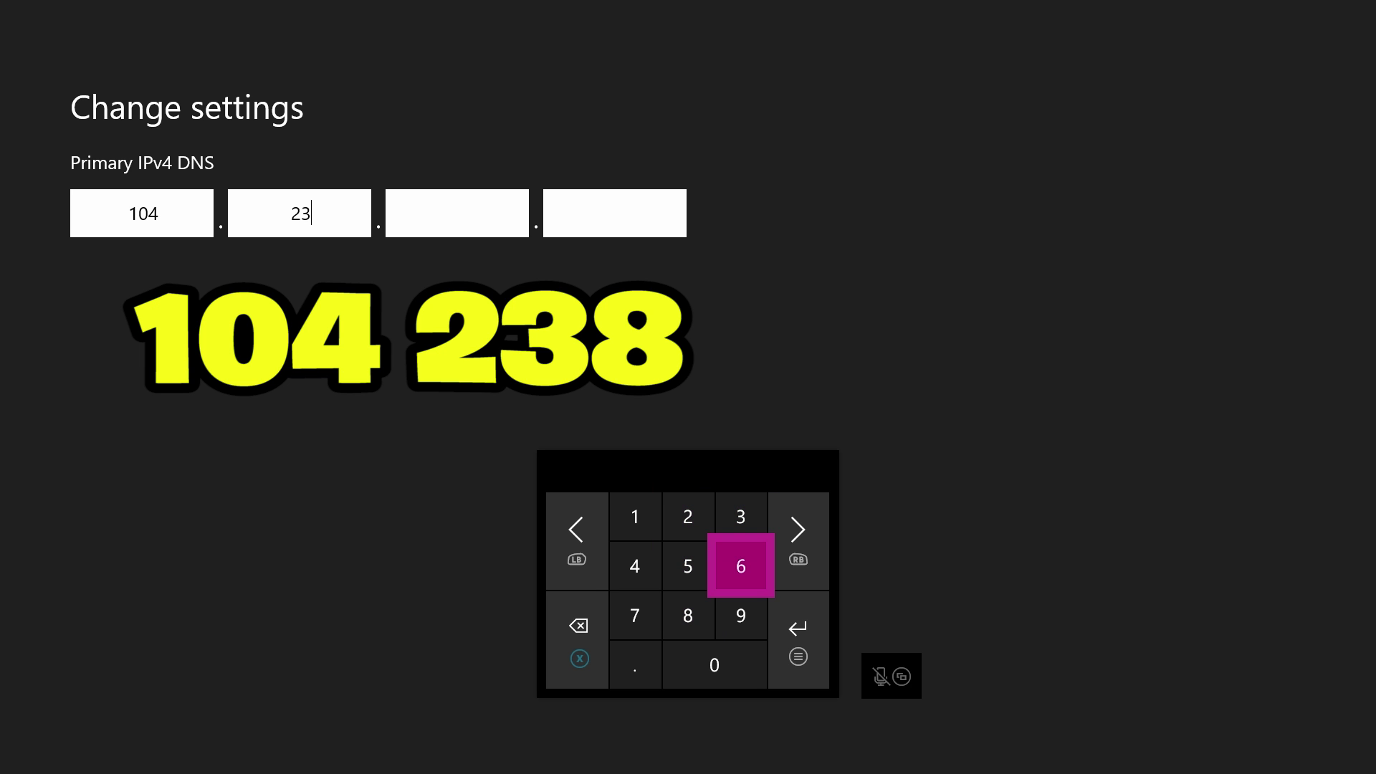
pyautogui.press('Down')
pyautogui.press('Left')
pyautogui.write('8')
pyautogui.press('Tab')
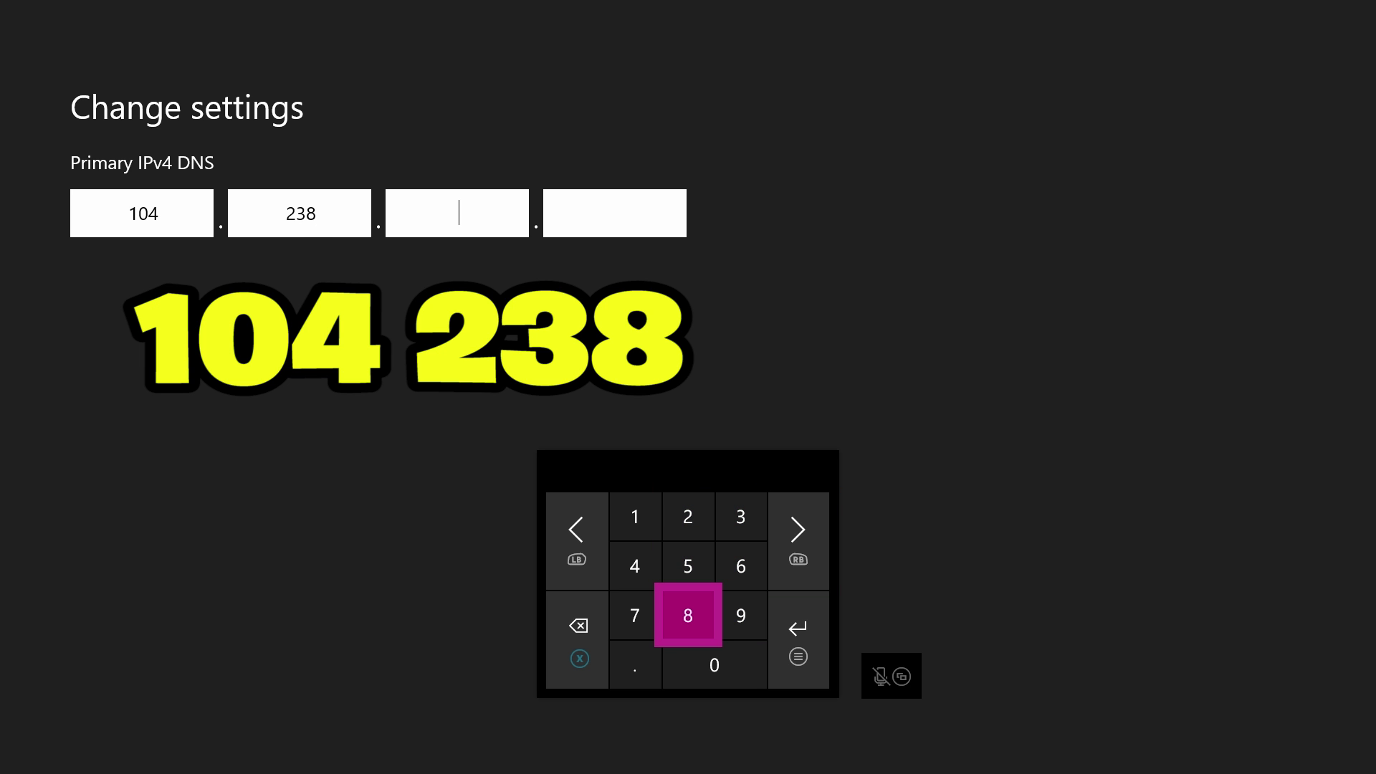
# Enter 130 as the third part of the primary IPv4 DNS address.
pyautogui.press('Left')
pyautogui.press('Up')
pyautogui.press('Up')
pyautogui.write('1')
pyautogui.press('Down')
pyautogui.press('Right')
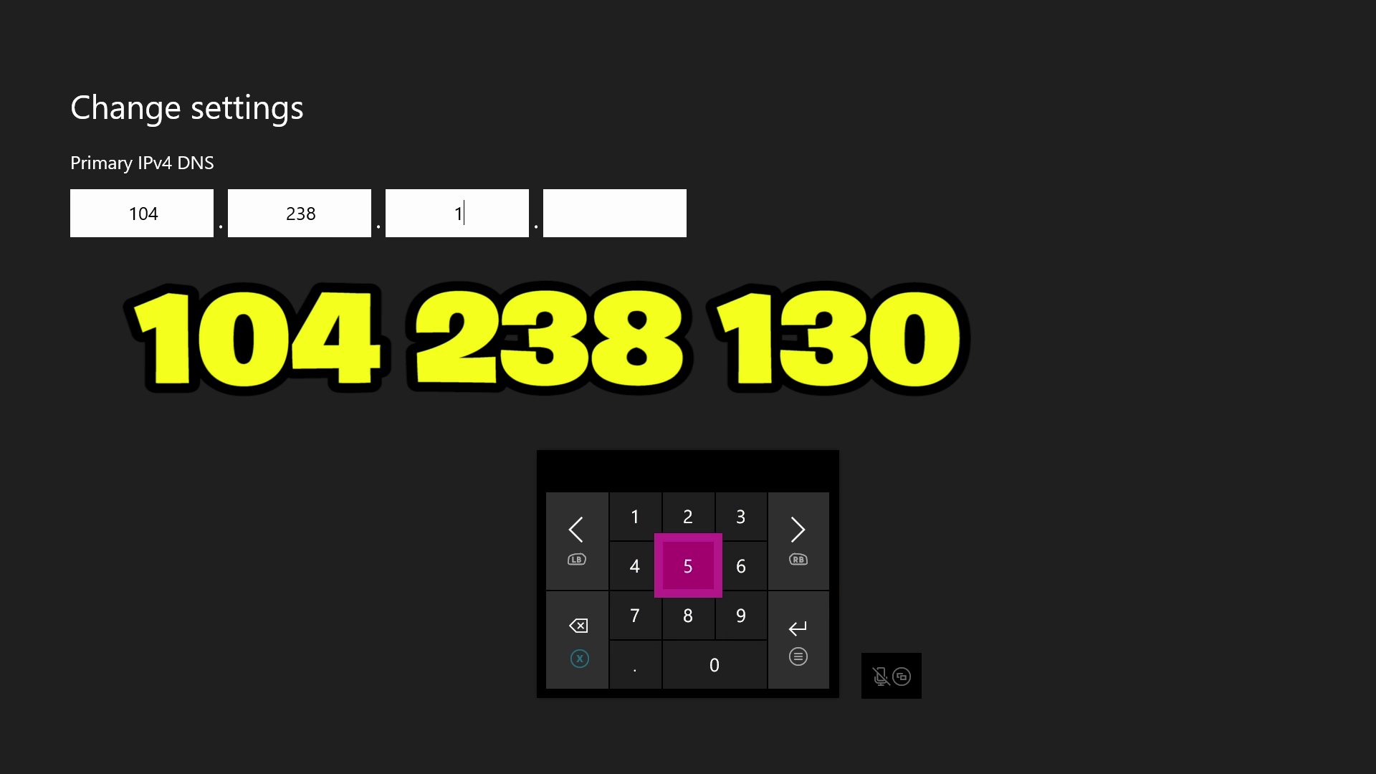
pyautogui.press('Right')
pyautogui.press('Up')
pyautogui.write('3')
pyautogui.press('Down')
pyautogui.press('Down')
pyautogui.press('Down')
pyautogui.write('0')
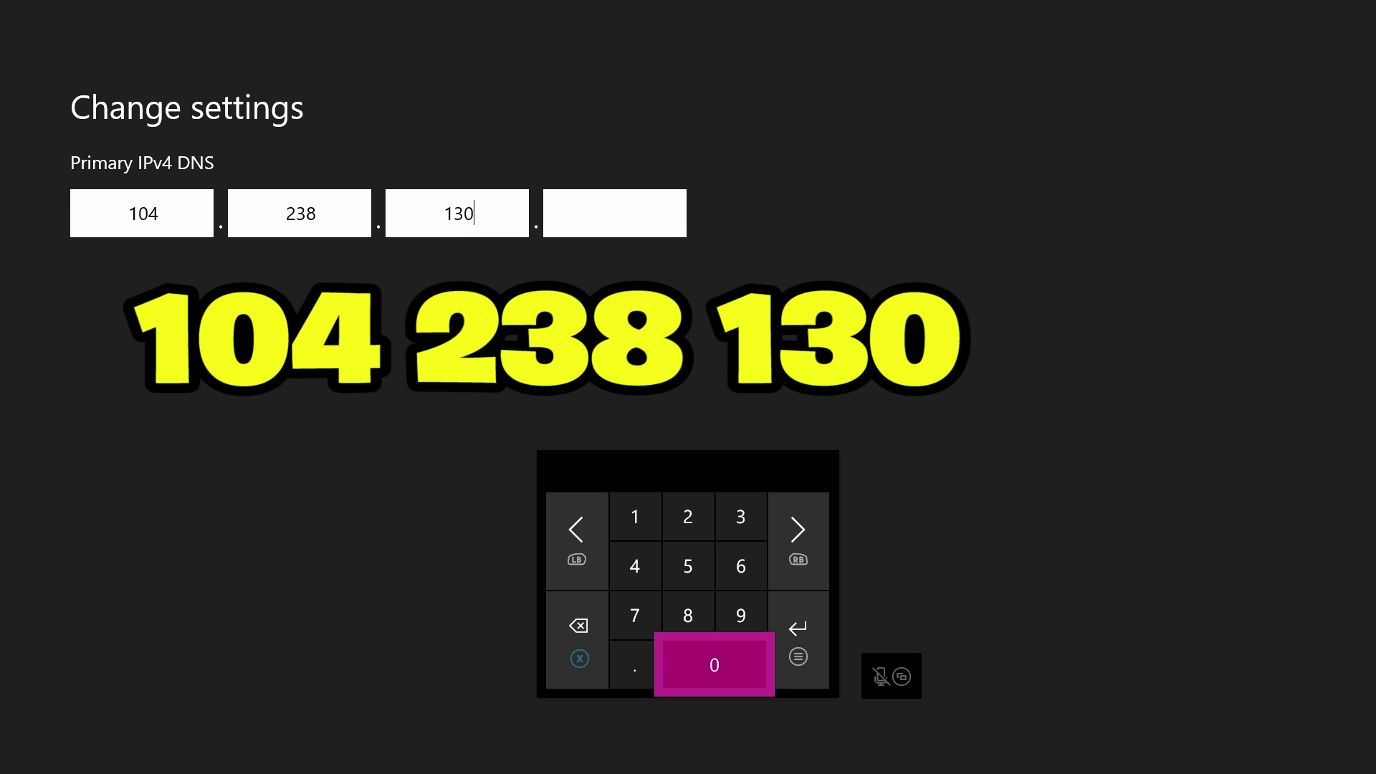
# Enter 180 as the fourth part of the primary IPv4 DNS address and confirm the address.
pyautogui.press('Tab')
pyautogui.press('Left')
pyautogui.press('Up')
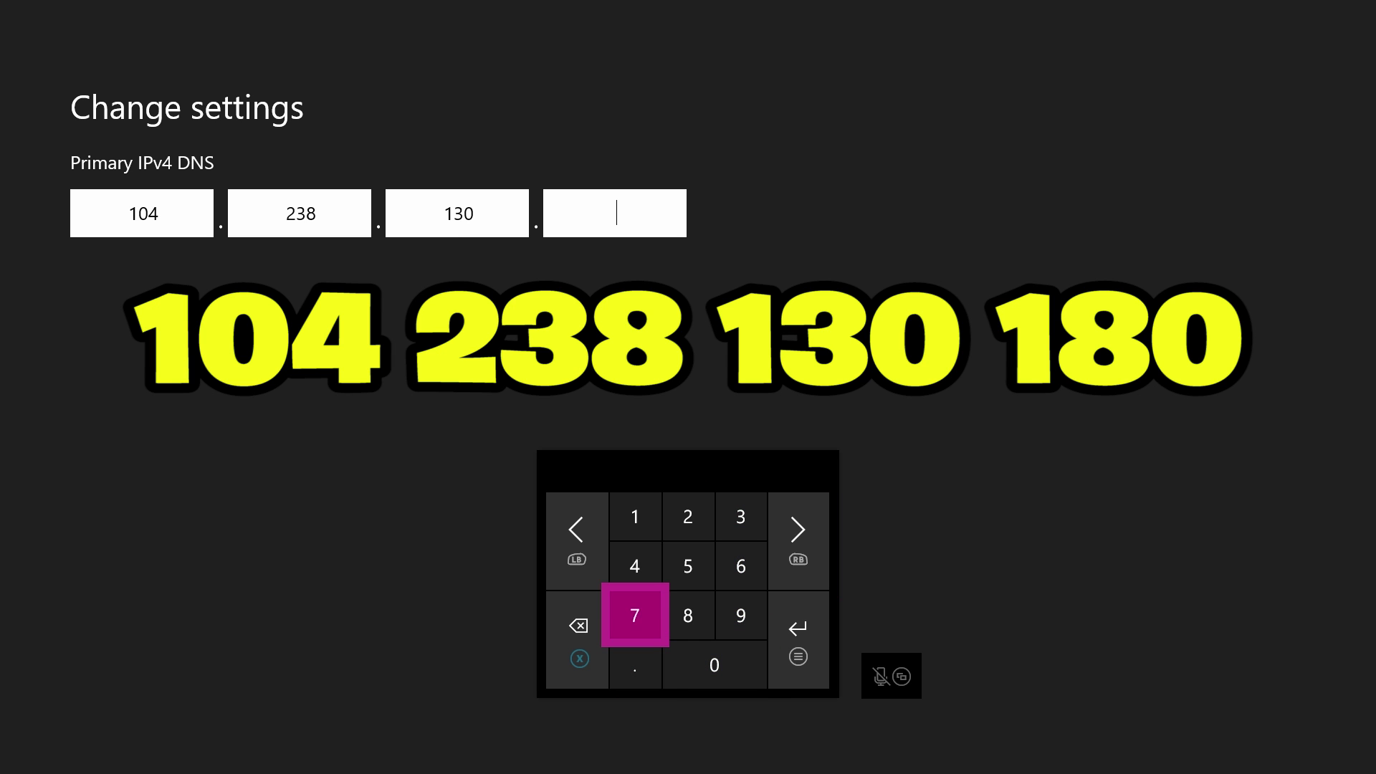
pyautogui.press('Up')
pyautogui.press('Up')
pyautogui.write('1')
pyautogui.press('Down')
pyautogui.press('Down')
pyautogui.press('Right')
pyautogui.write('8')
pyautogui.press('Right')
pyautogui.press('Right')
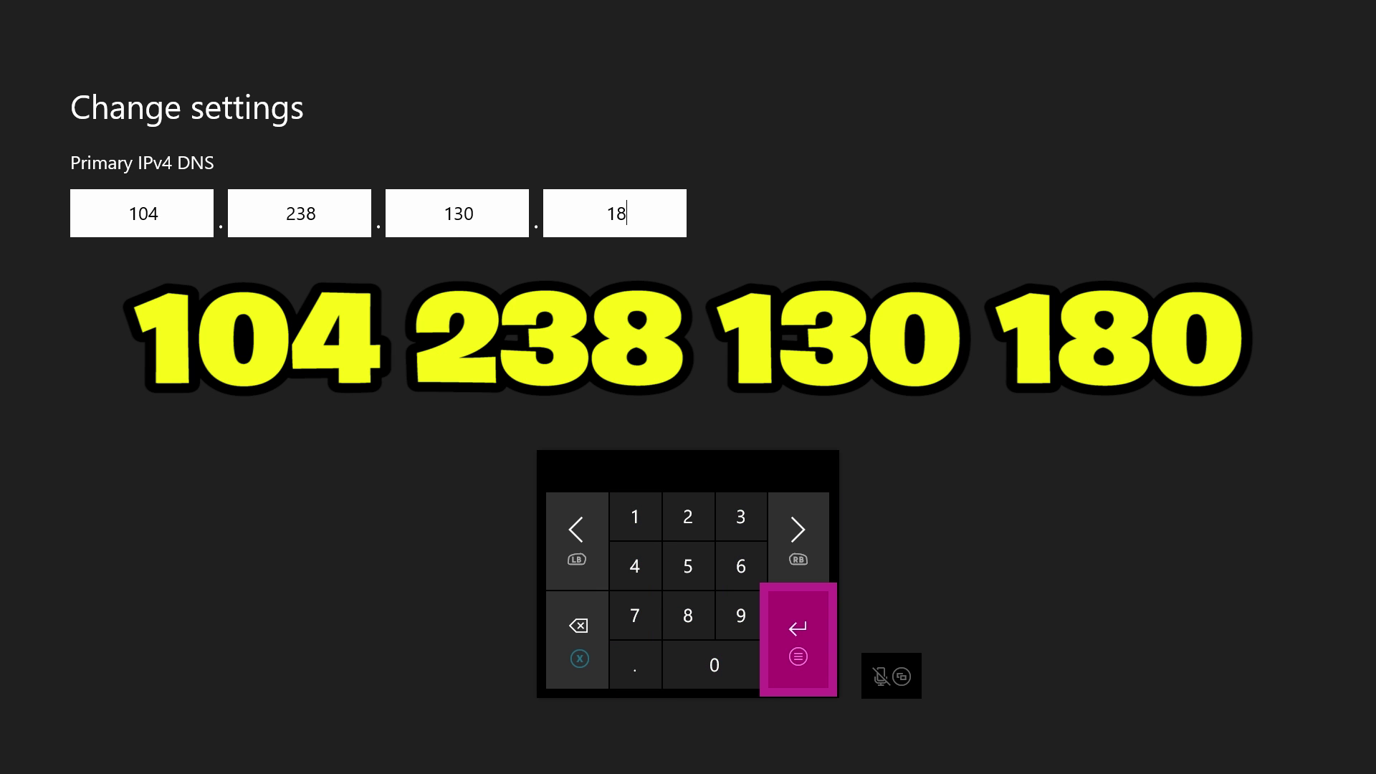
pyautogui.press('Left')
pyautogui.write('0')
pyautogui.press('Right')
pyautogui.press('Return')
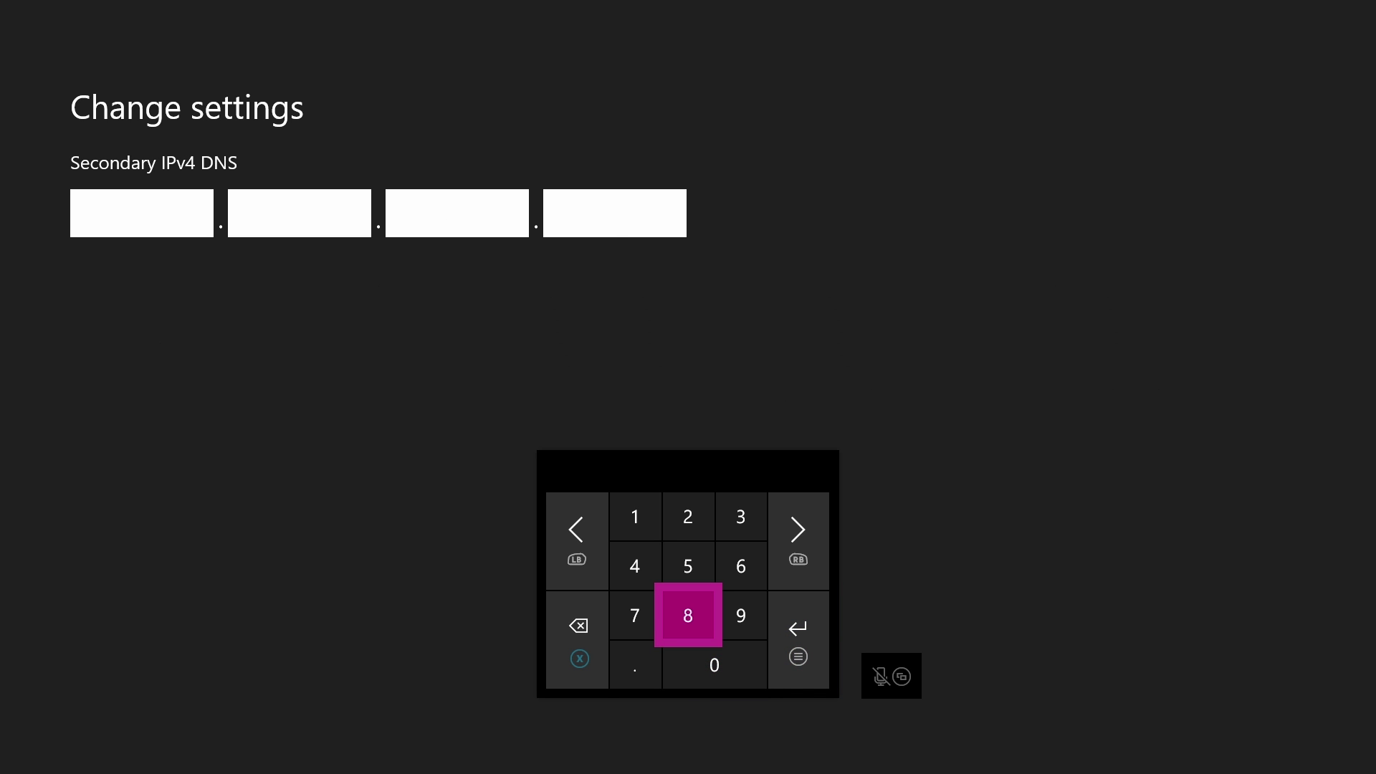
# Set the secondary IPv4 DNS to 8.8.8.8, confirm it and leave the network settings.
pyautogui.write('8')
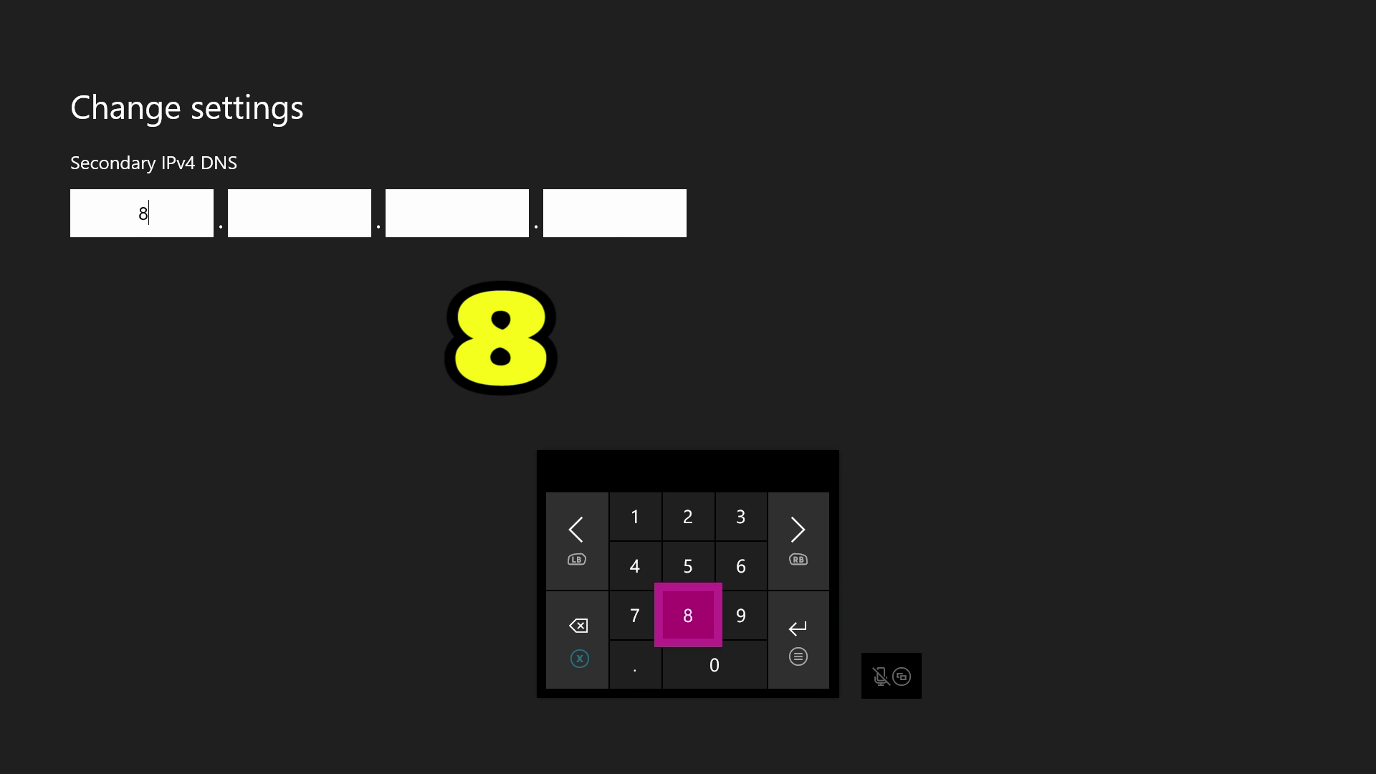
pyautogui.press('Tab')
pyautogui.write('8')
pyautogui.press('Tab')
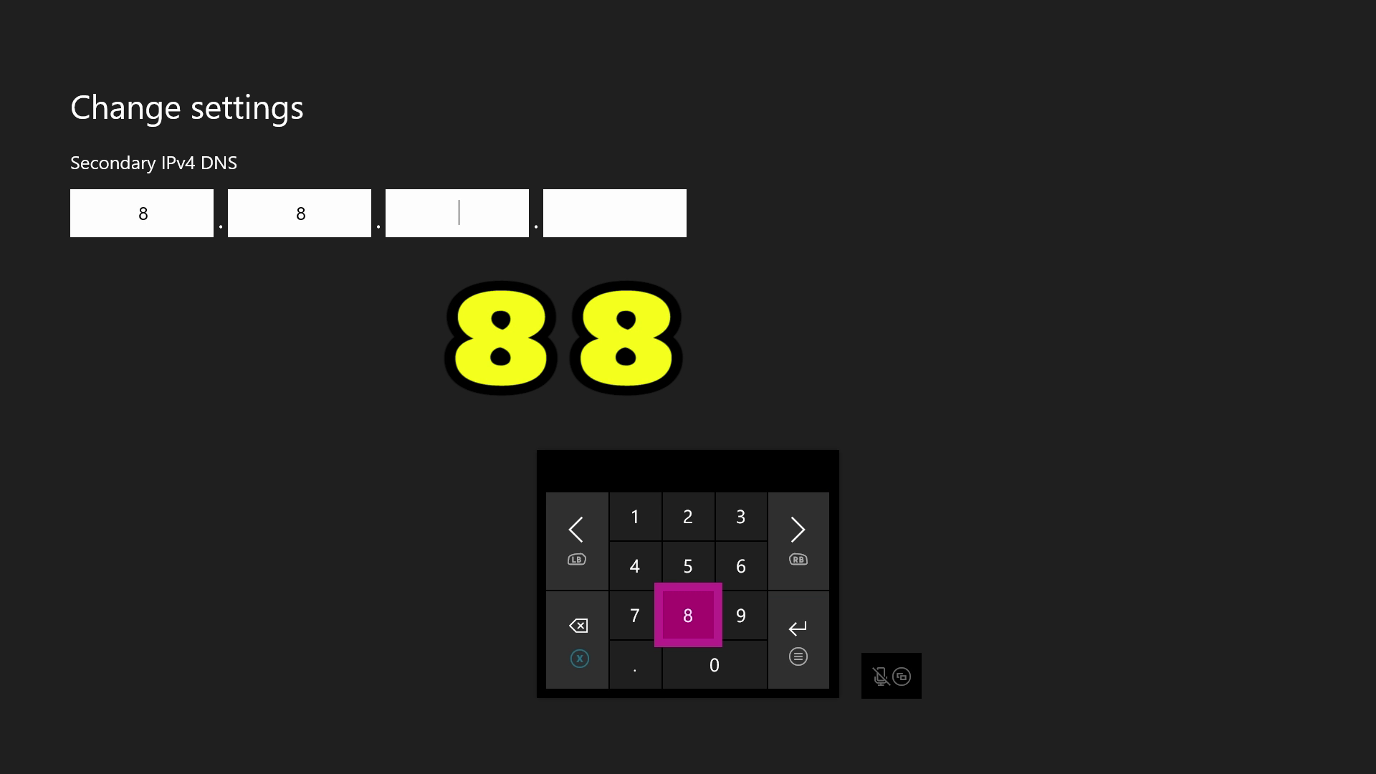
pyautogui.write('8')
pyautogui.press('Tab')
pyautogui.write('8')
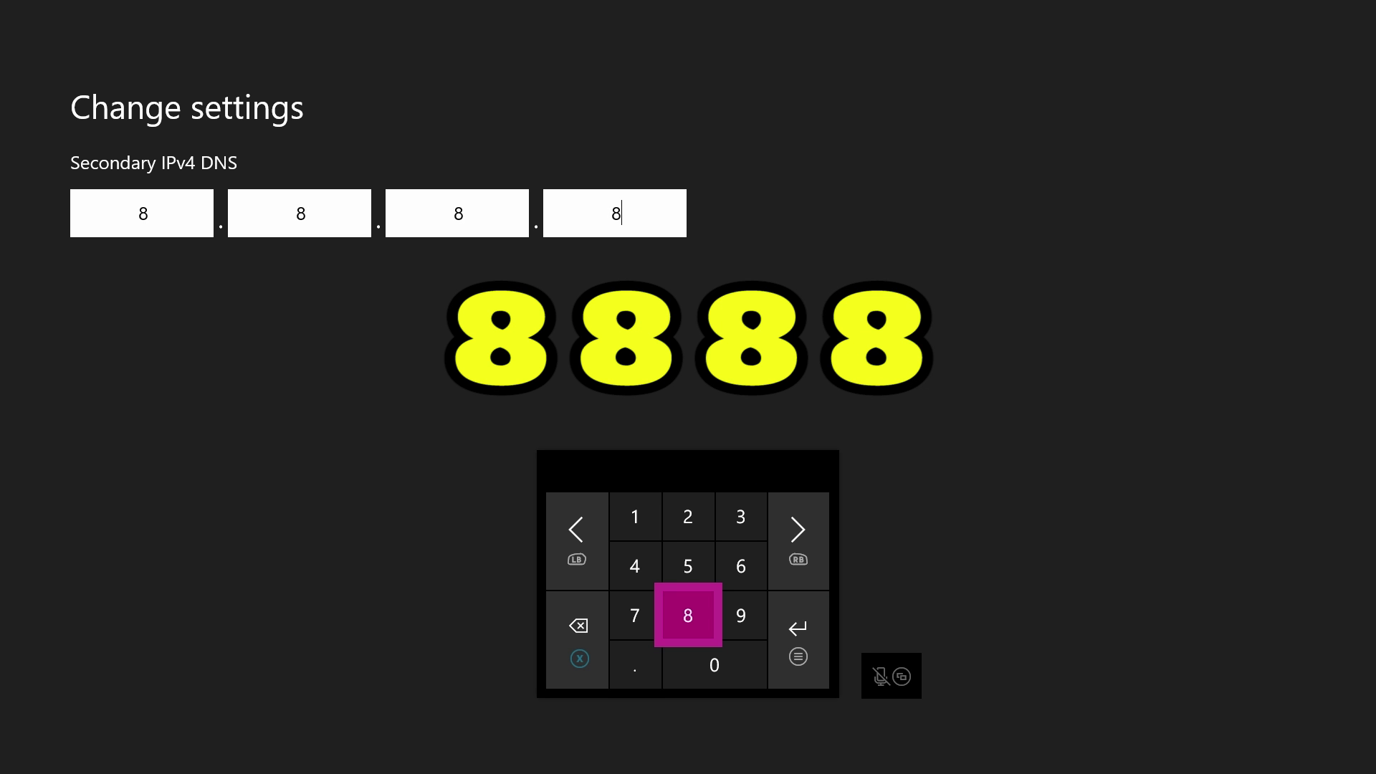
pyautogui.press('Return')
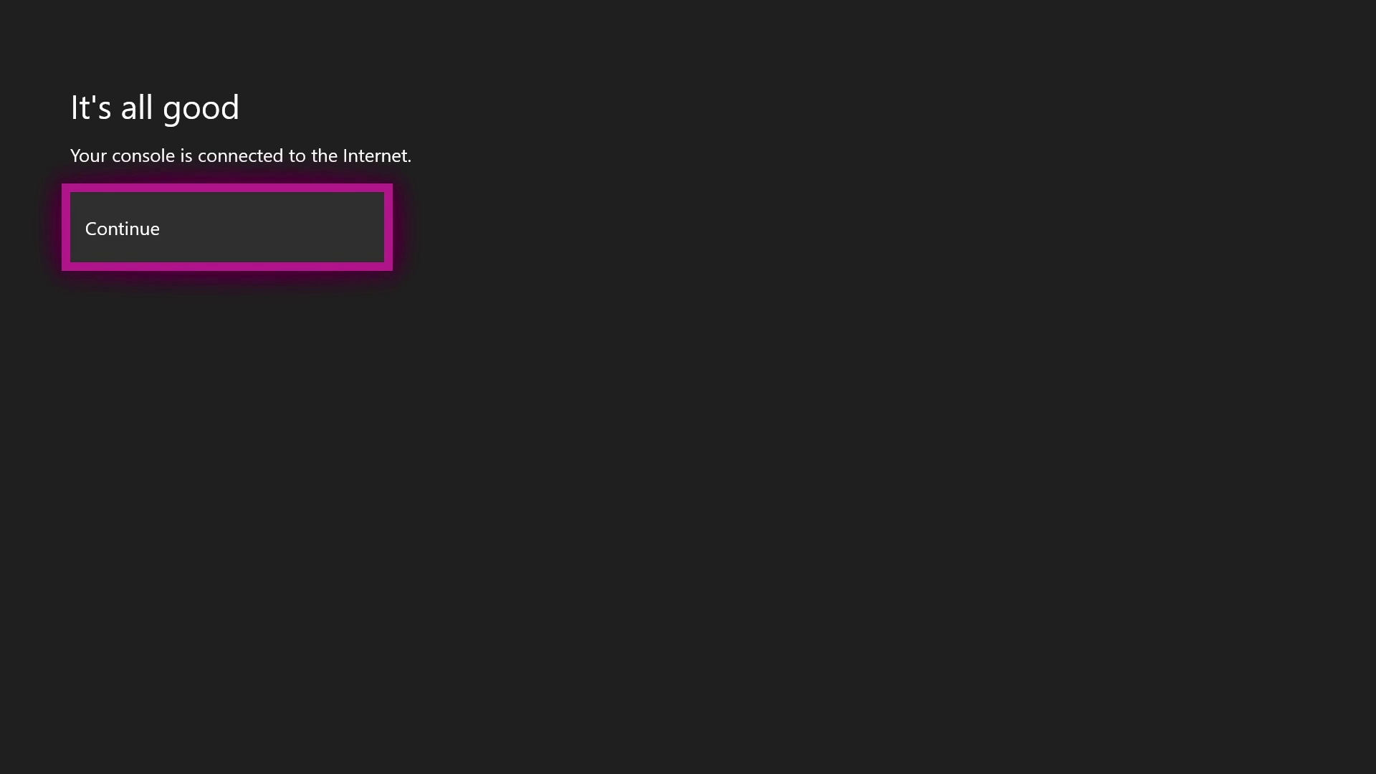
pyautogui.press('Return')
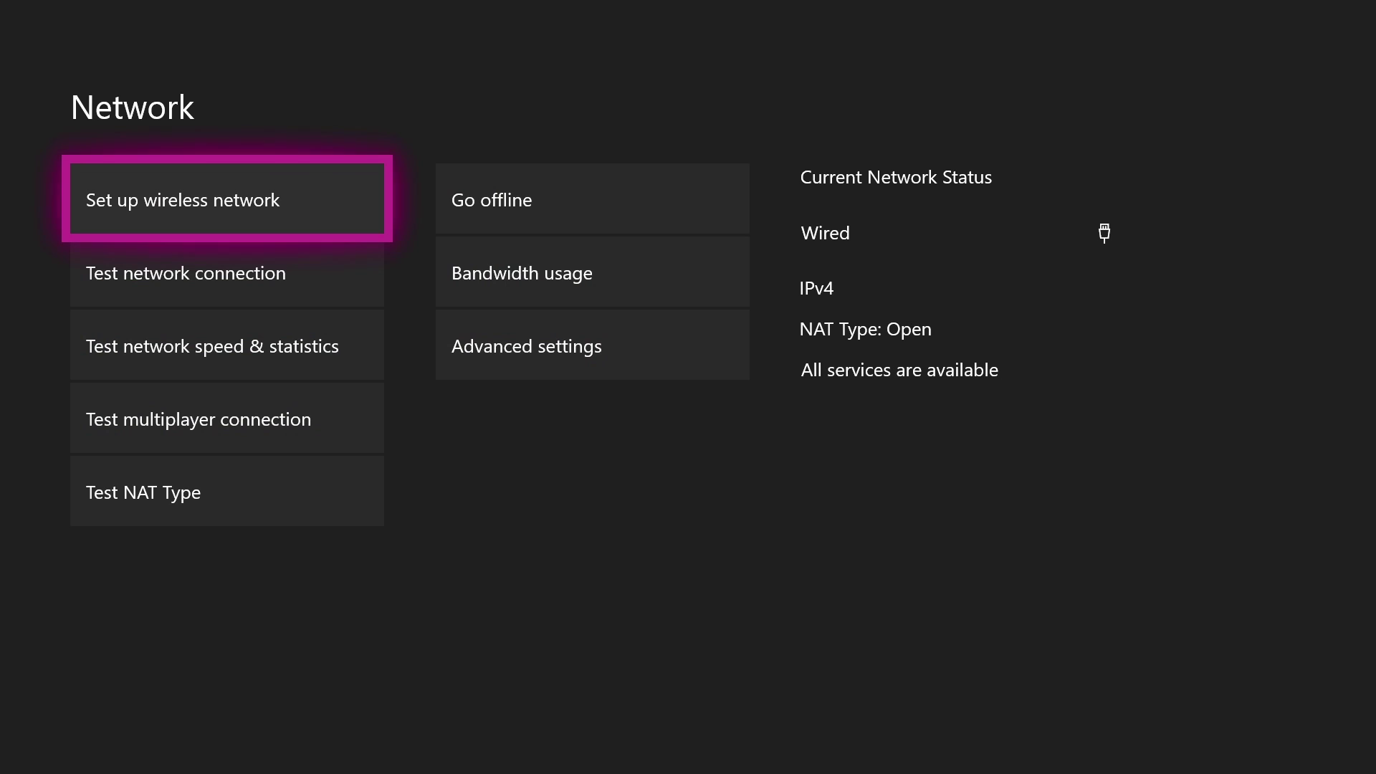
pyautogui.press('Escape')
# Switch from the console settings to Minecraft through the Xbox guide.
pyautogui.press('super')
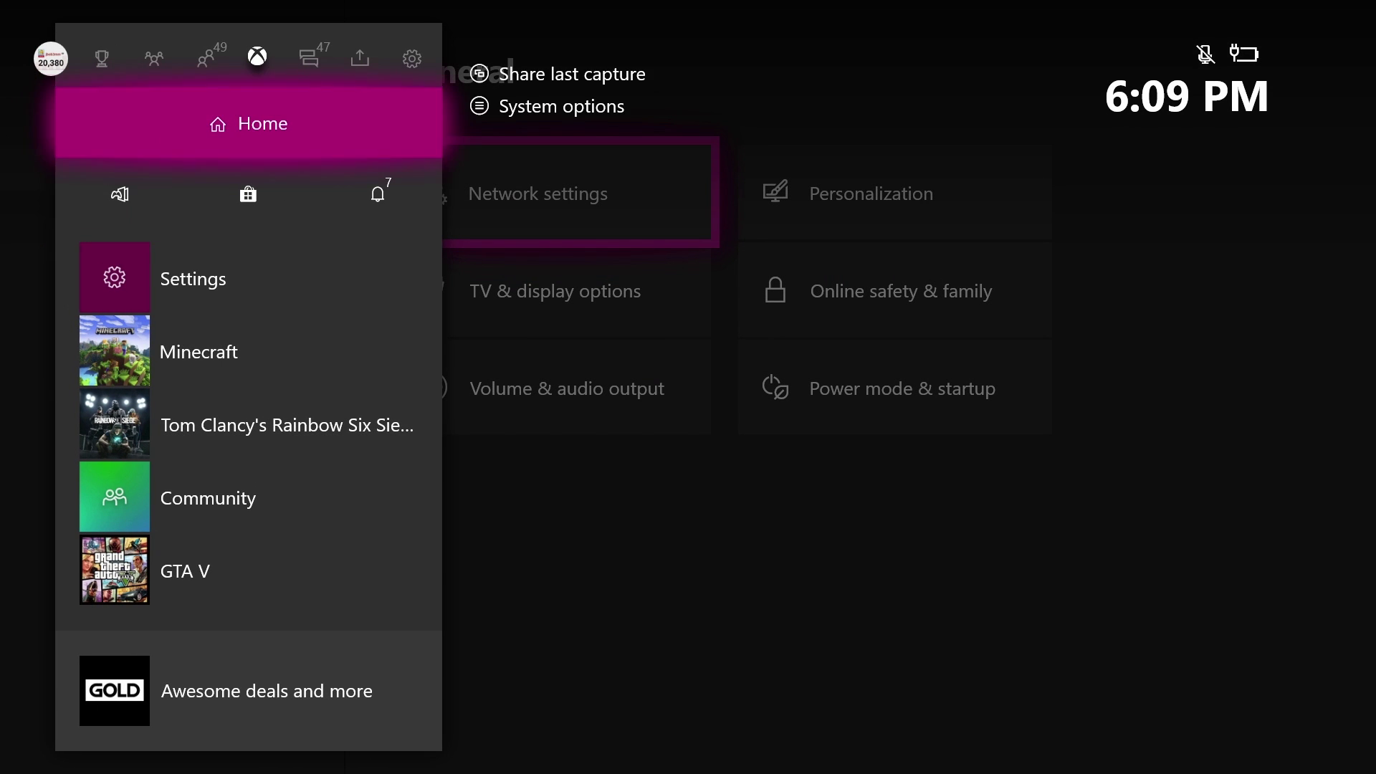
pyautogui.press('Down')
pyautogui.press('Down')
pyautogui.press('Down')
pyautogui.press('Menu')
pyautogui.press('Down')
pyautogui.press('Down')
pyautogui.press('Down')
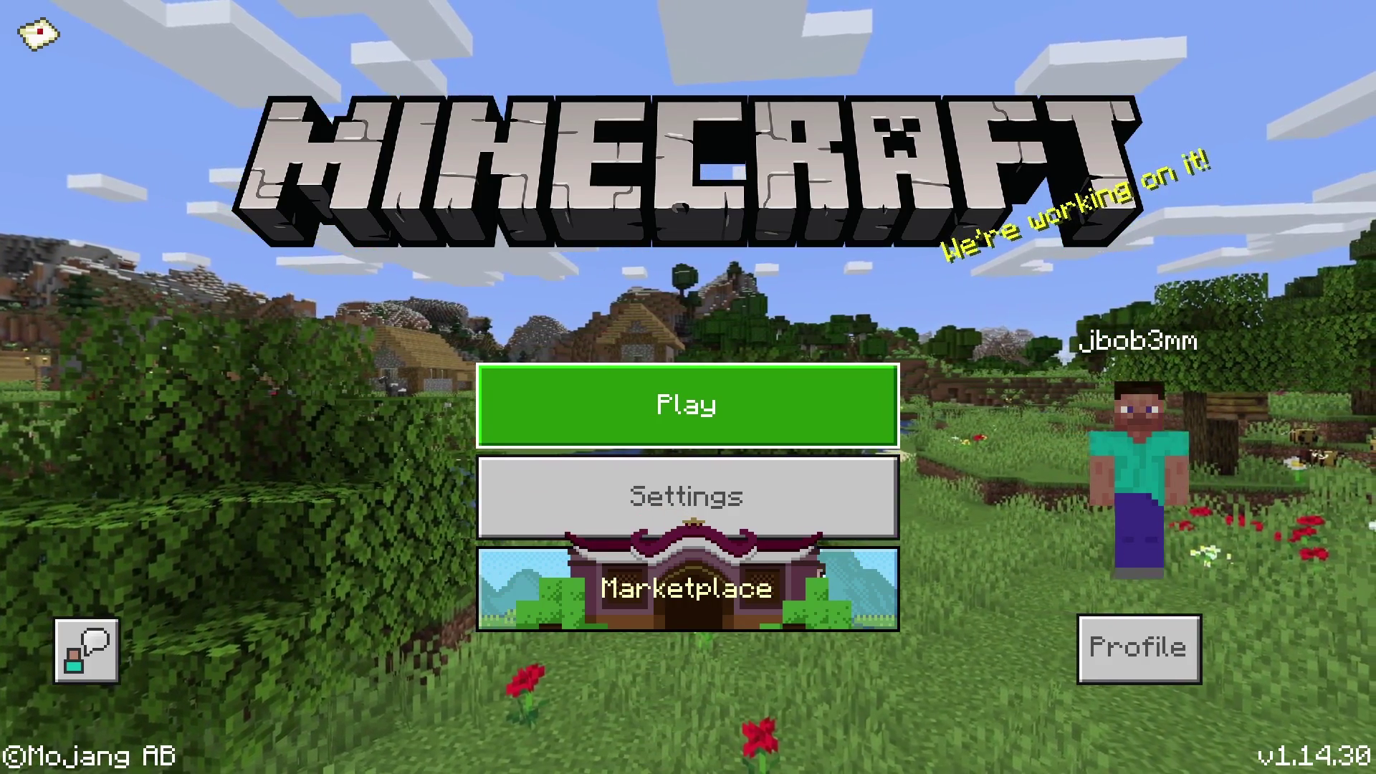
# Open the Servers list in Minecraft's play screen.
pyautogui.press('Return')
pyautogui.press('Right')
pyautogui.press('Right')
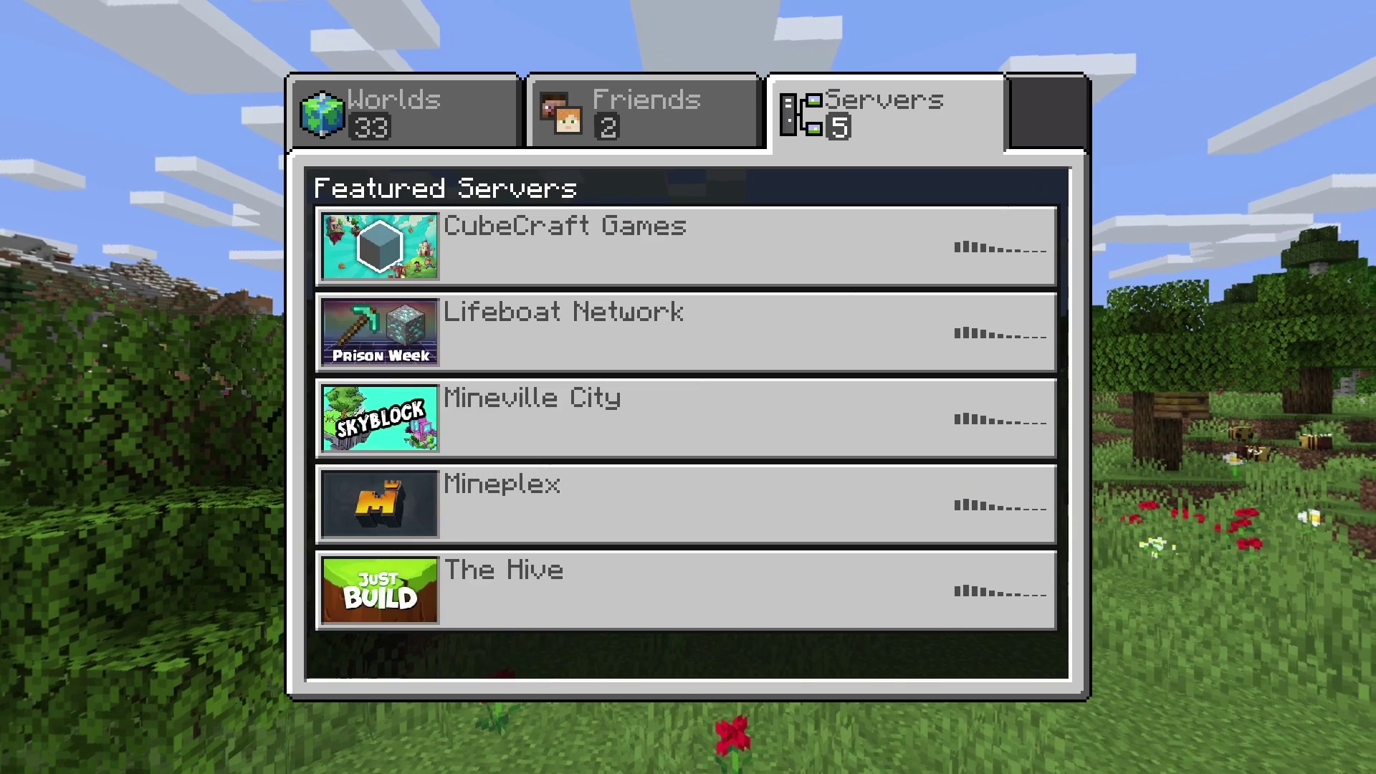
# Look through the featured servers and their descriptions for the option to open the Server List.
pyautogui.press('Down')
pyautogui.press('Up')
pyautogui.press('Up')
pyautogui.press('Up')
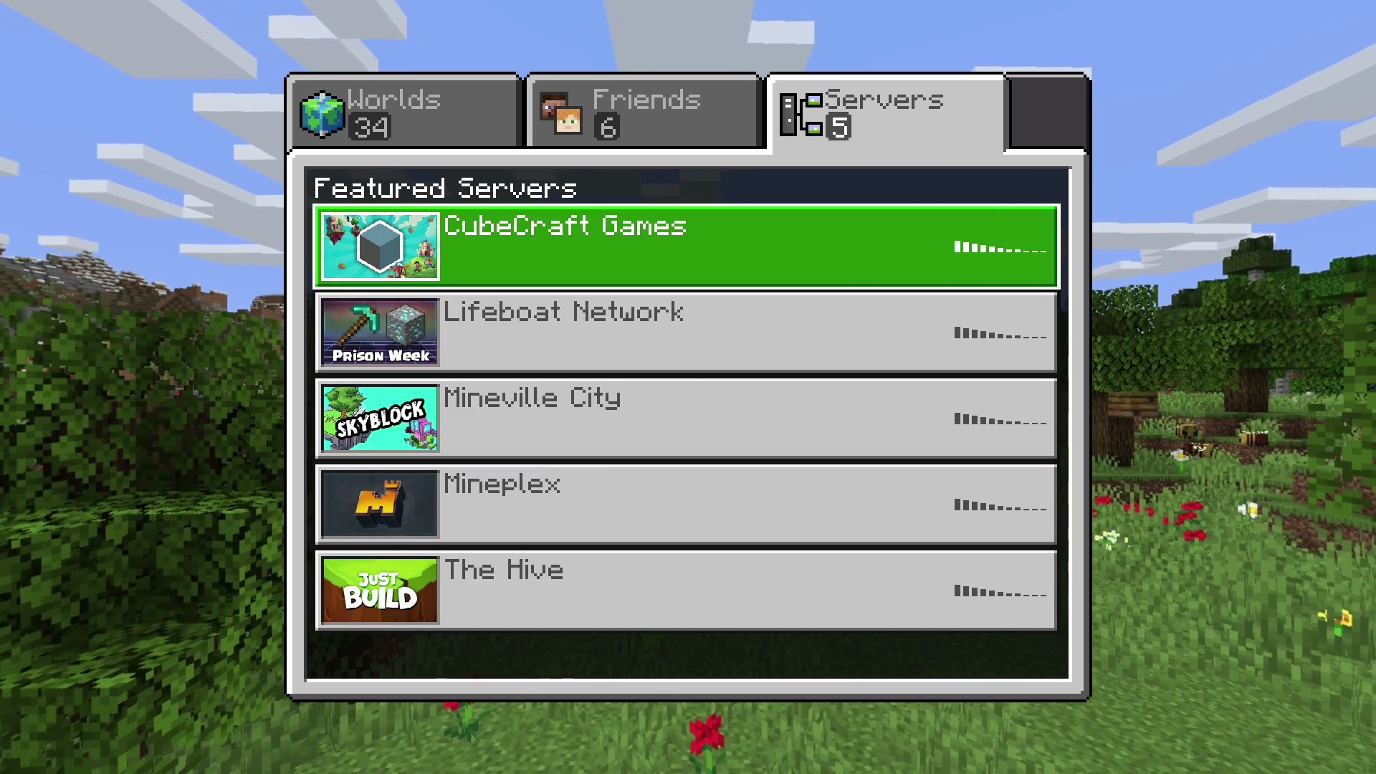
pyautogui.press('Down')
pyautogui.press('Down')
pyautogui.press('Down')
pyautogui.press('Up')
pyautogui.press('Up')
pyautogui.press('Up')
pyautogui.press('Down')
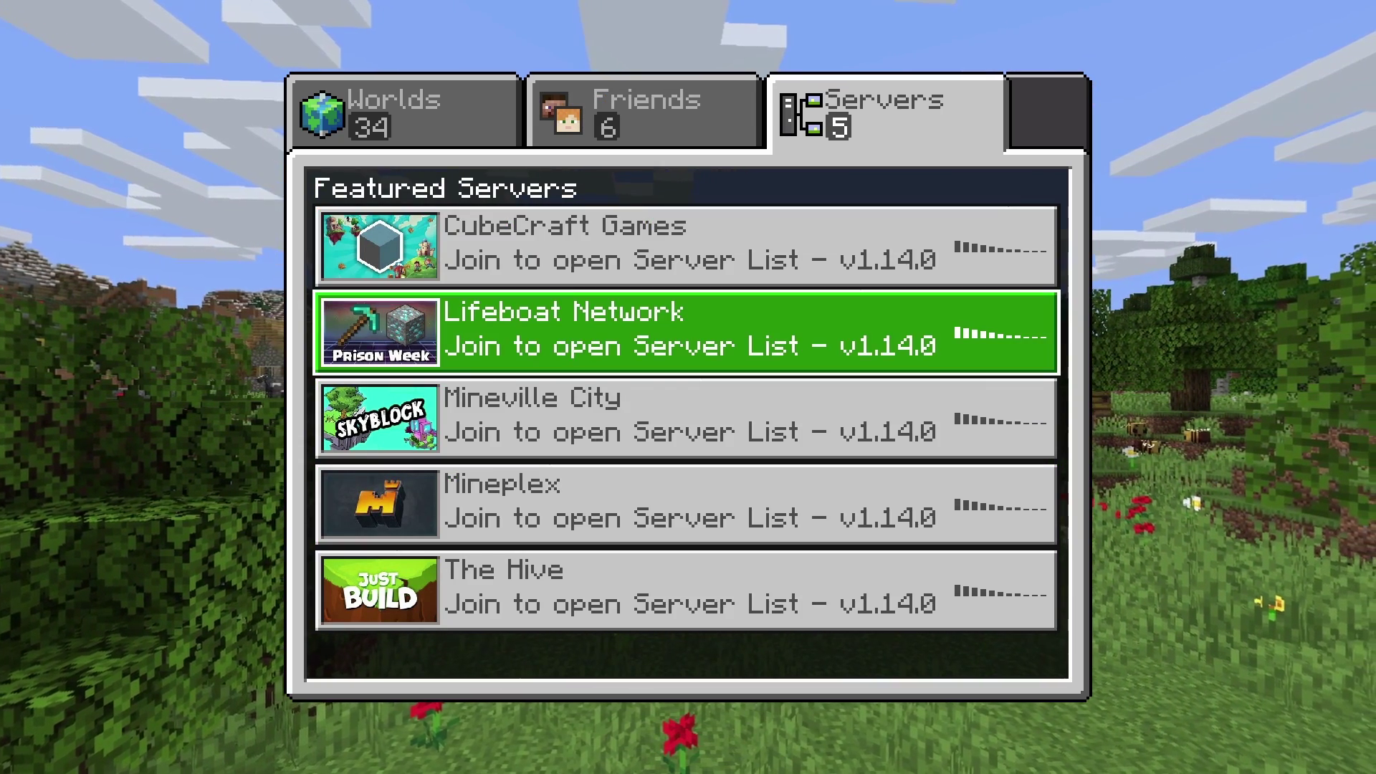
pyautogui.press('Down')
pyautogui.press('Up')
pyautogui.press('Up')
pyautogui.press('Down')
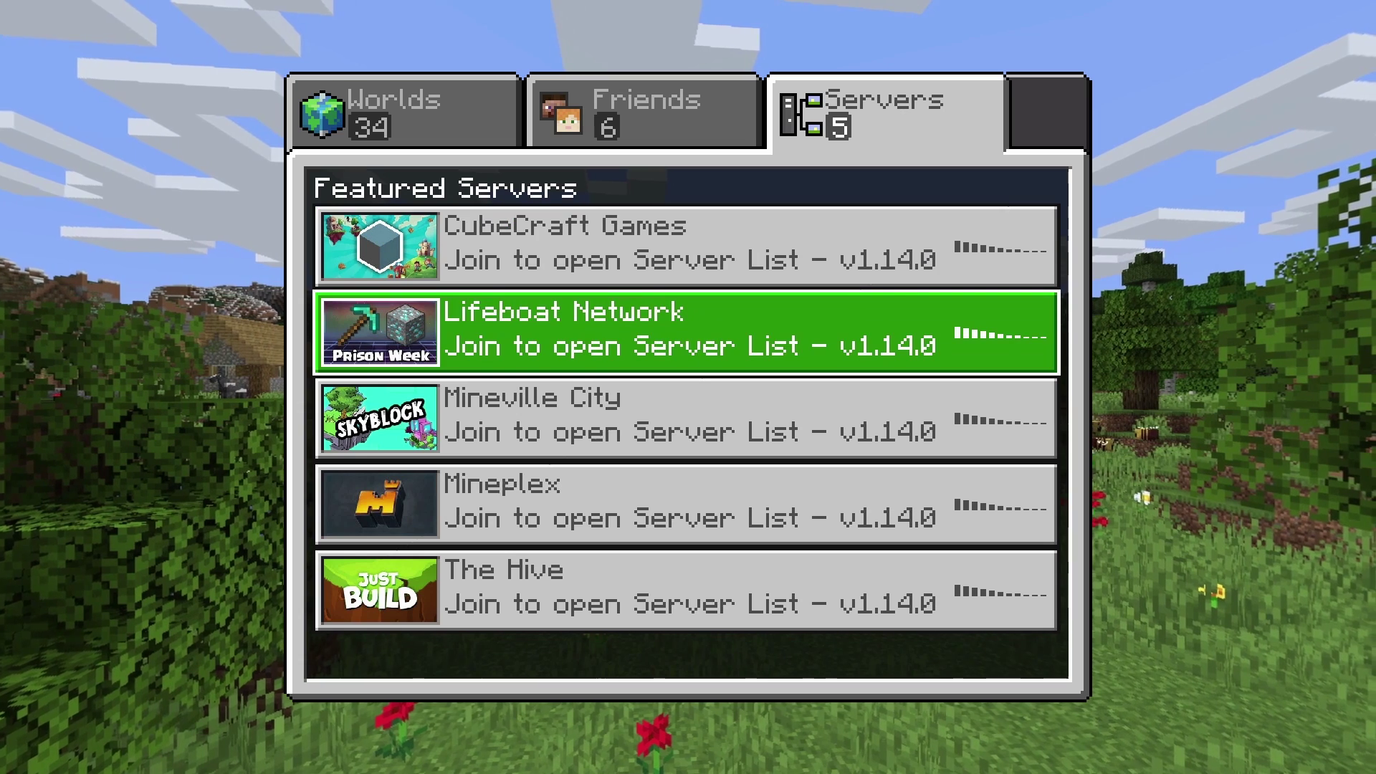
# Join one of the featured servers to open the custom Server List.
pyautogui.press('Down')
pyautogui.press('Down')
pyautogui.press('Return')
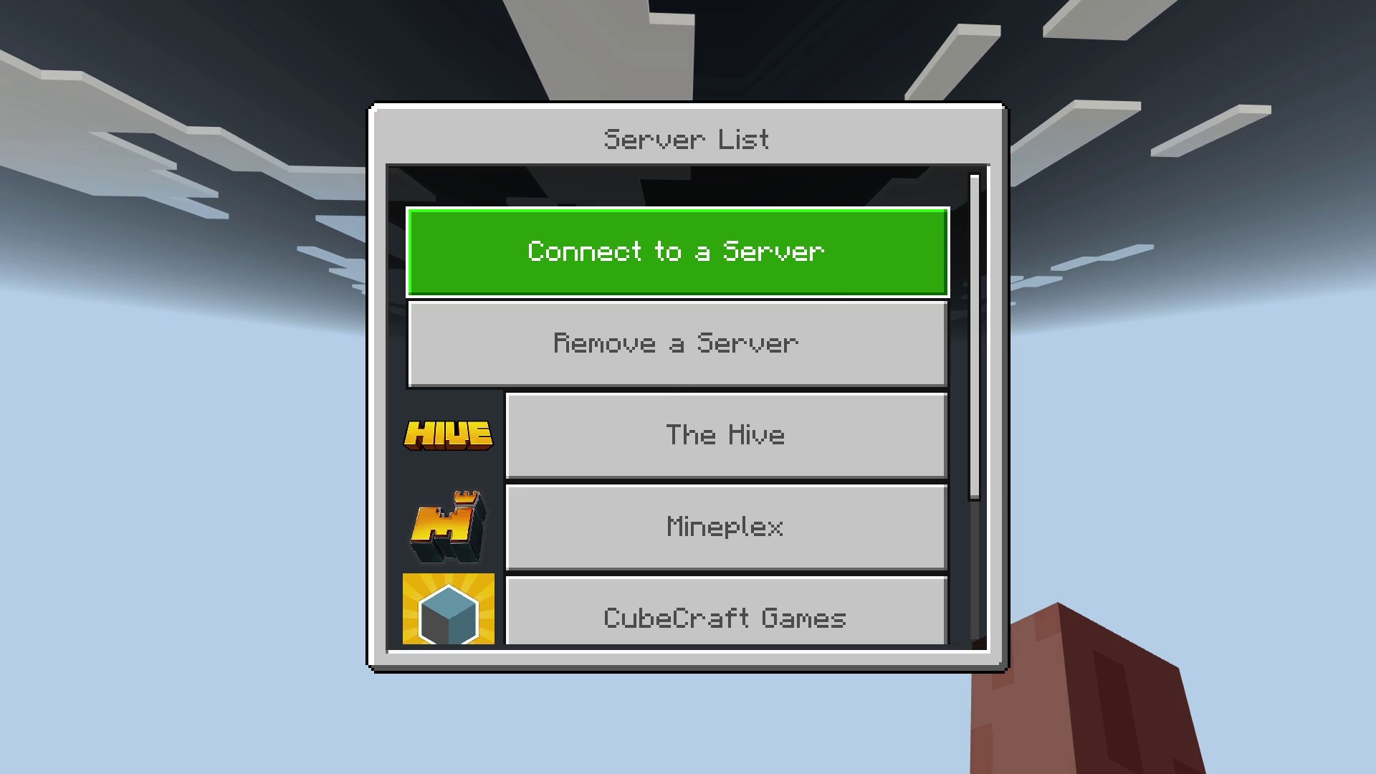
# Look through the Server List entries, from the connect and remove options to the listed servers.
pyautogui.press('Down')
pyautogui.press('Down')
pyautogui.press('Down')
pyautogui.press('Down')
pyautogui.press('Down')
pyautogui.press('Down')
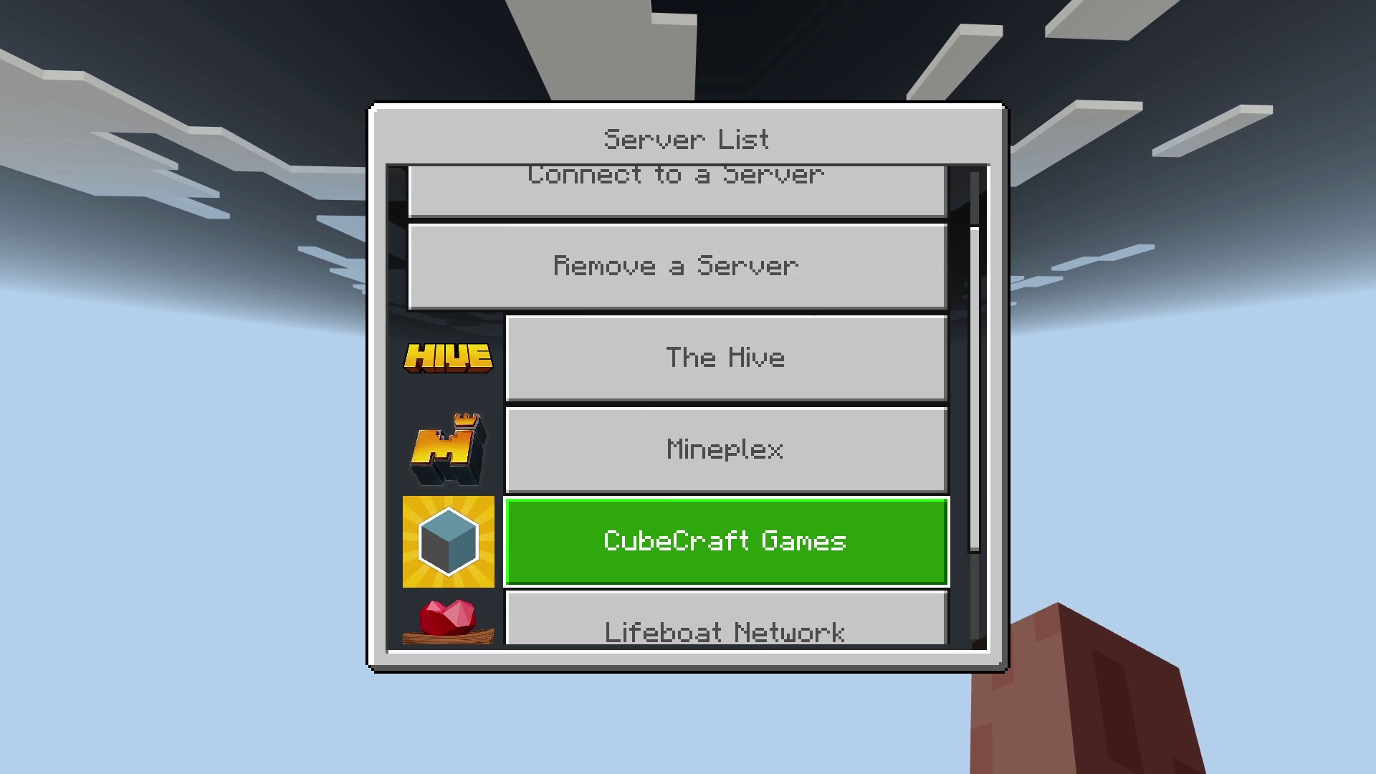
pyautogui.press('Up')
pyautogui.press('Up')
pyautogui.press('Up')
pyautogui.press('Up')
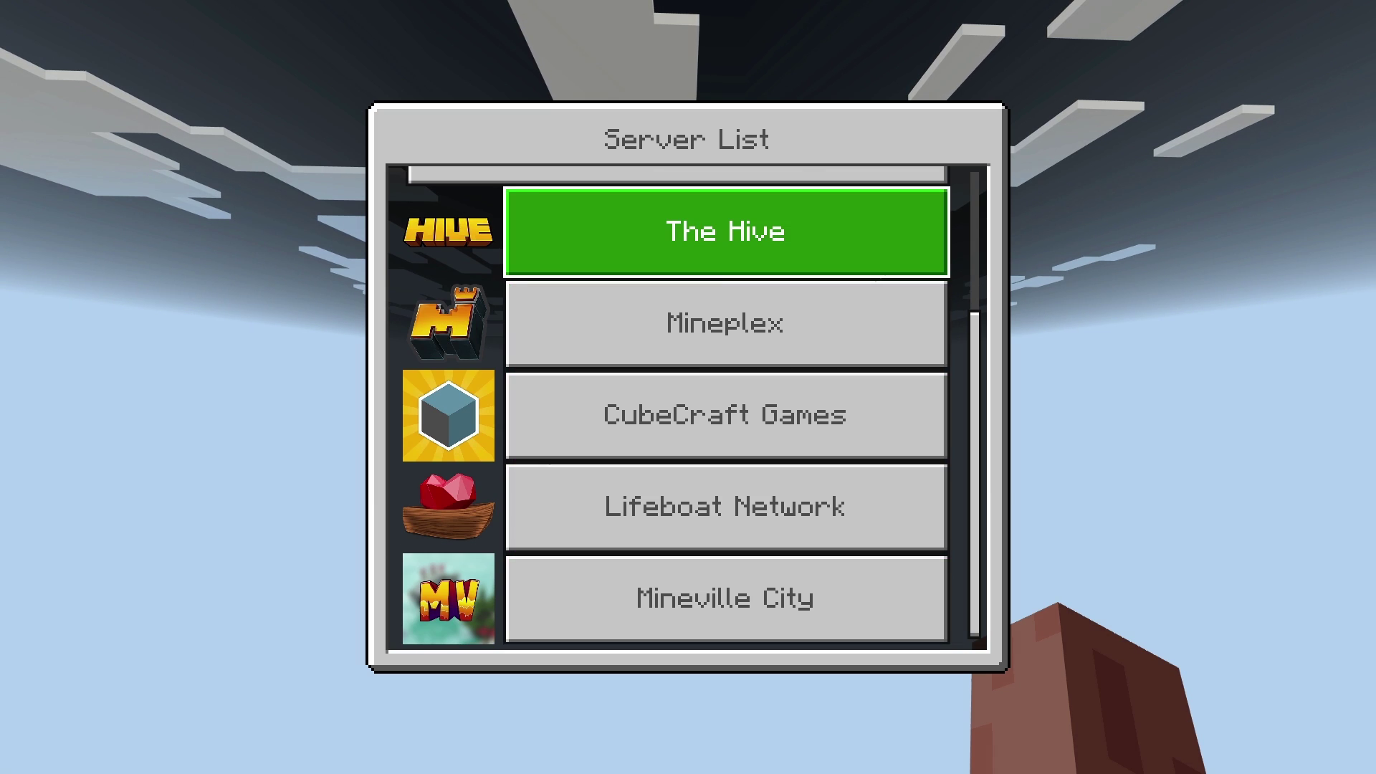
pyautogui.press('Down')
pyautogui.press('Down')
pyautogui.press('Up')
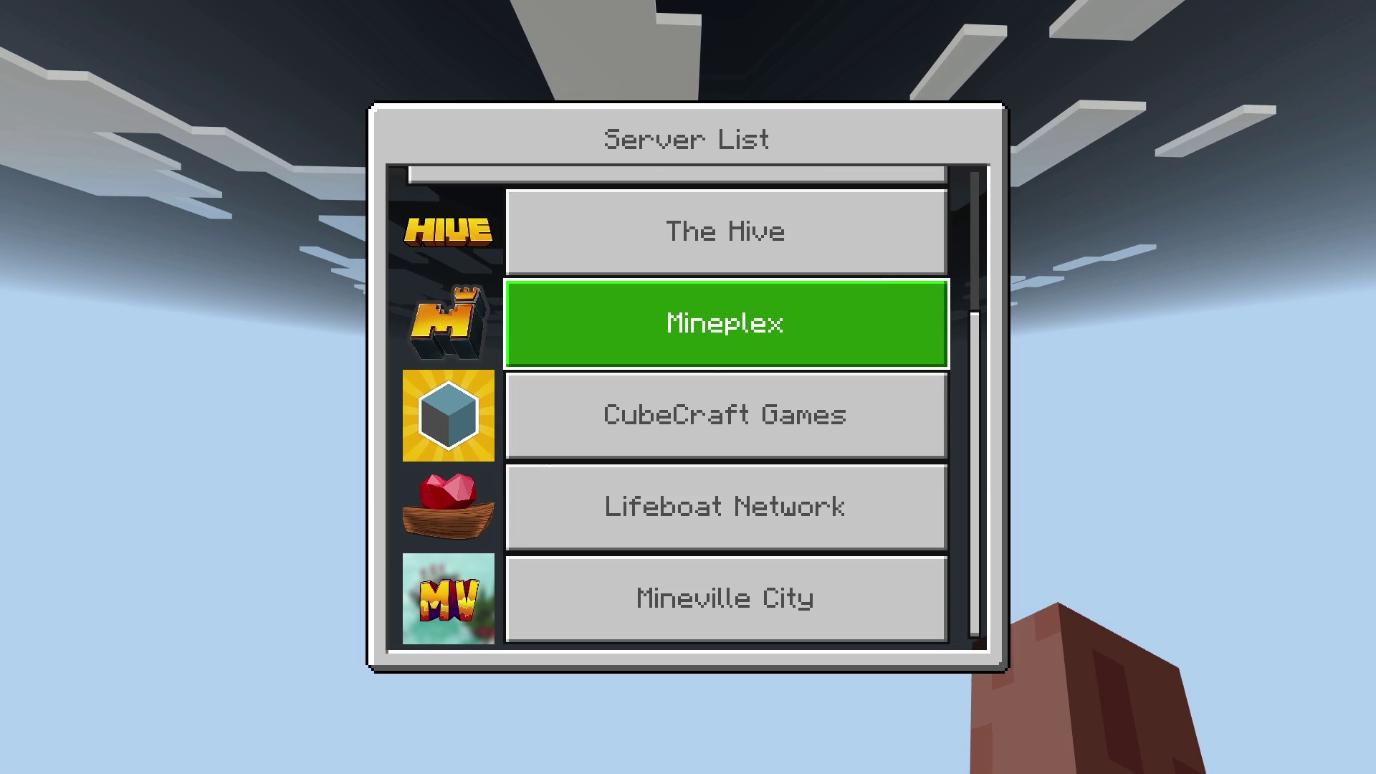
pyautogui.press('Up')
pyautogui.press('Up')
pyautogui.press('Up')
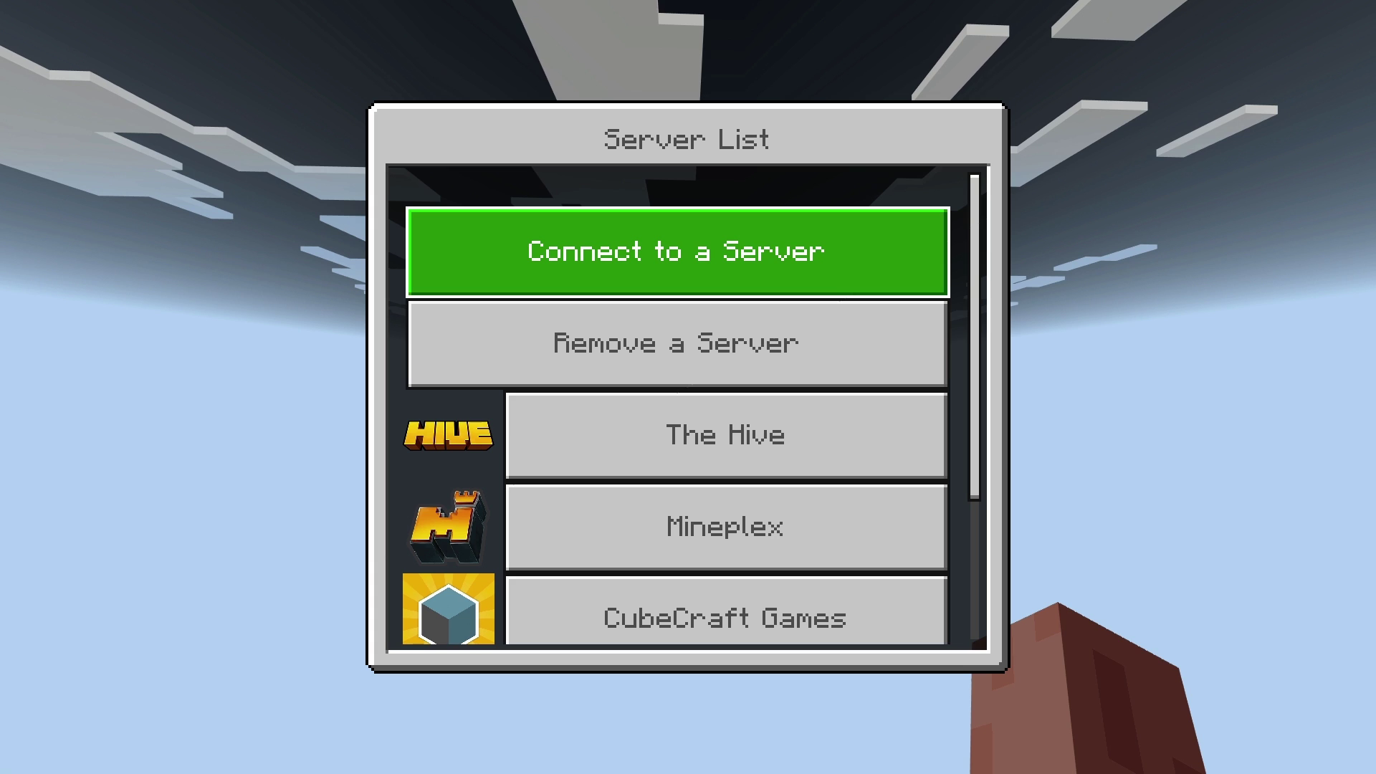
# Open the Connect to a Server form and turn on Add to server list.
pyautogui.press('Return')
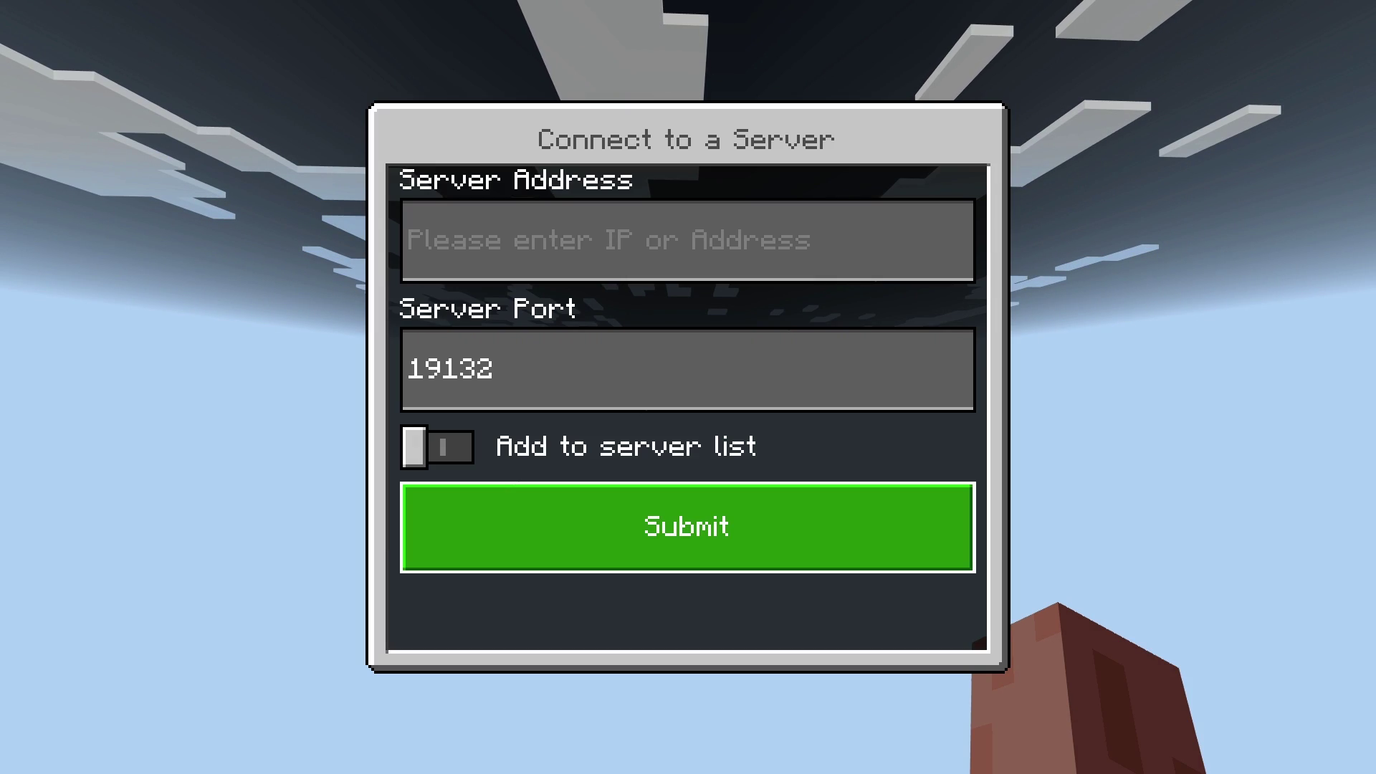
pyautogui.press('Up')
pyautogui.press('Up')
pyautogui.press('Up')
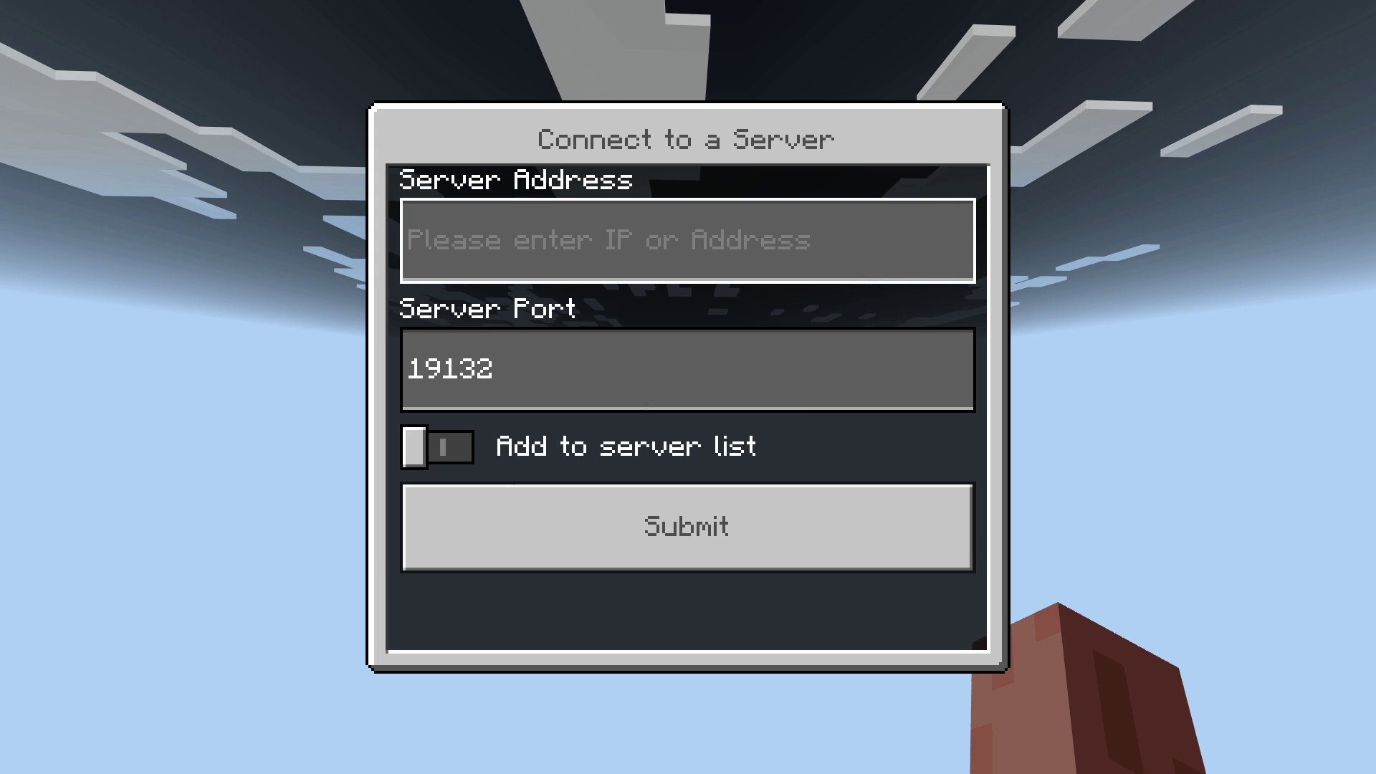
pyautogui.press('Down')
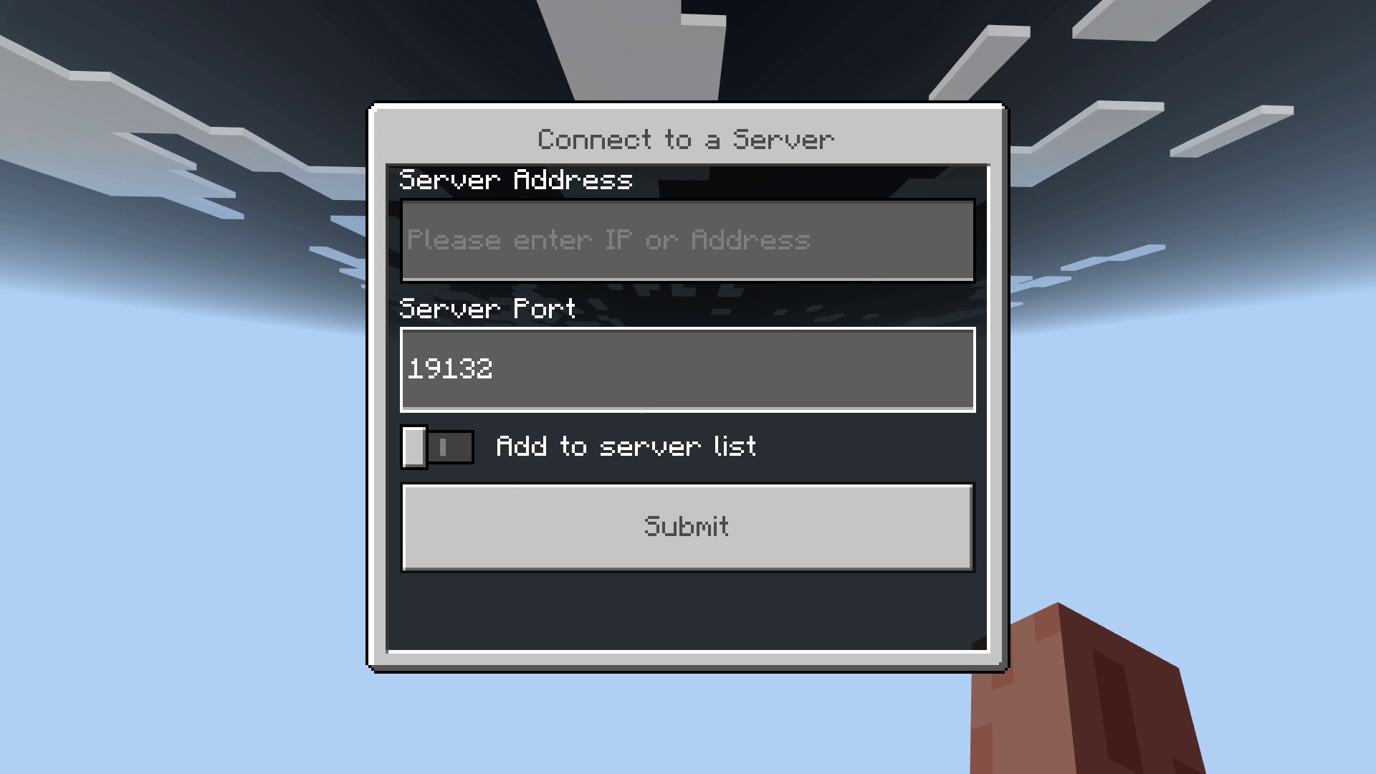
pyautogui.click(437, 447)
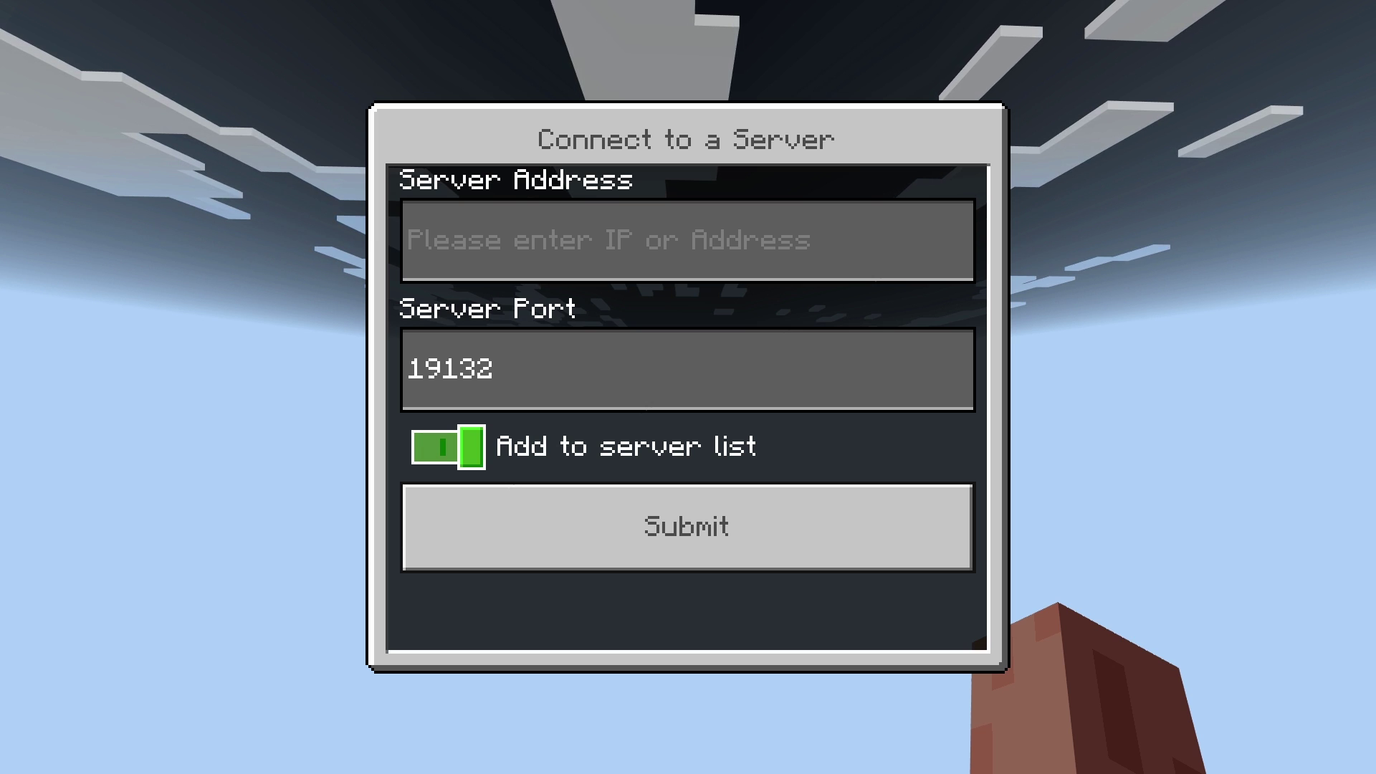
# Review the server address, server port and Add to server list fields of the connection form.
pyautogui.press('Up')
pyautogui.press('Up')
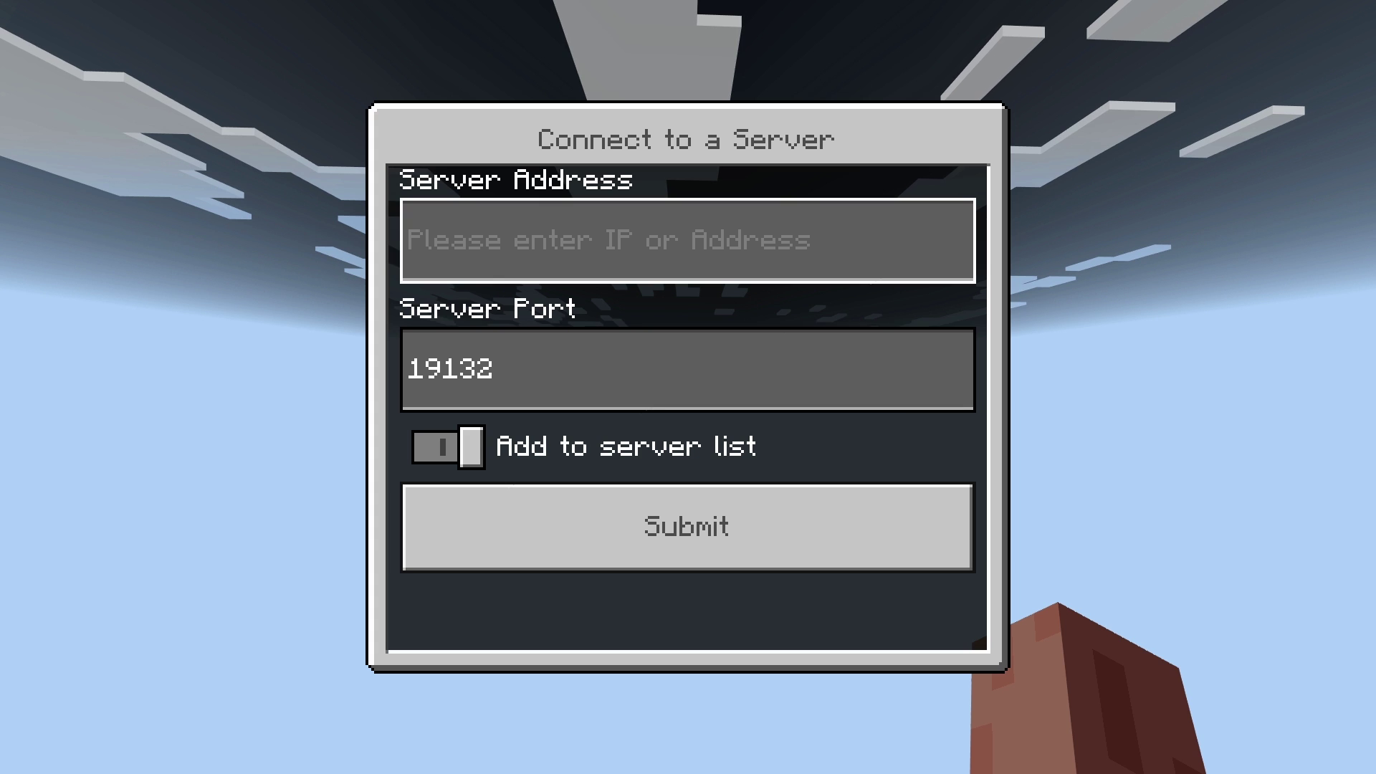
pyautogui.press('Down')
pyautogui.press('Up')
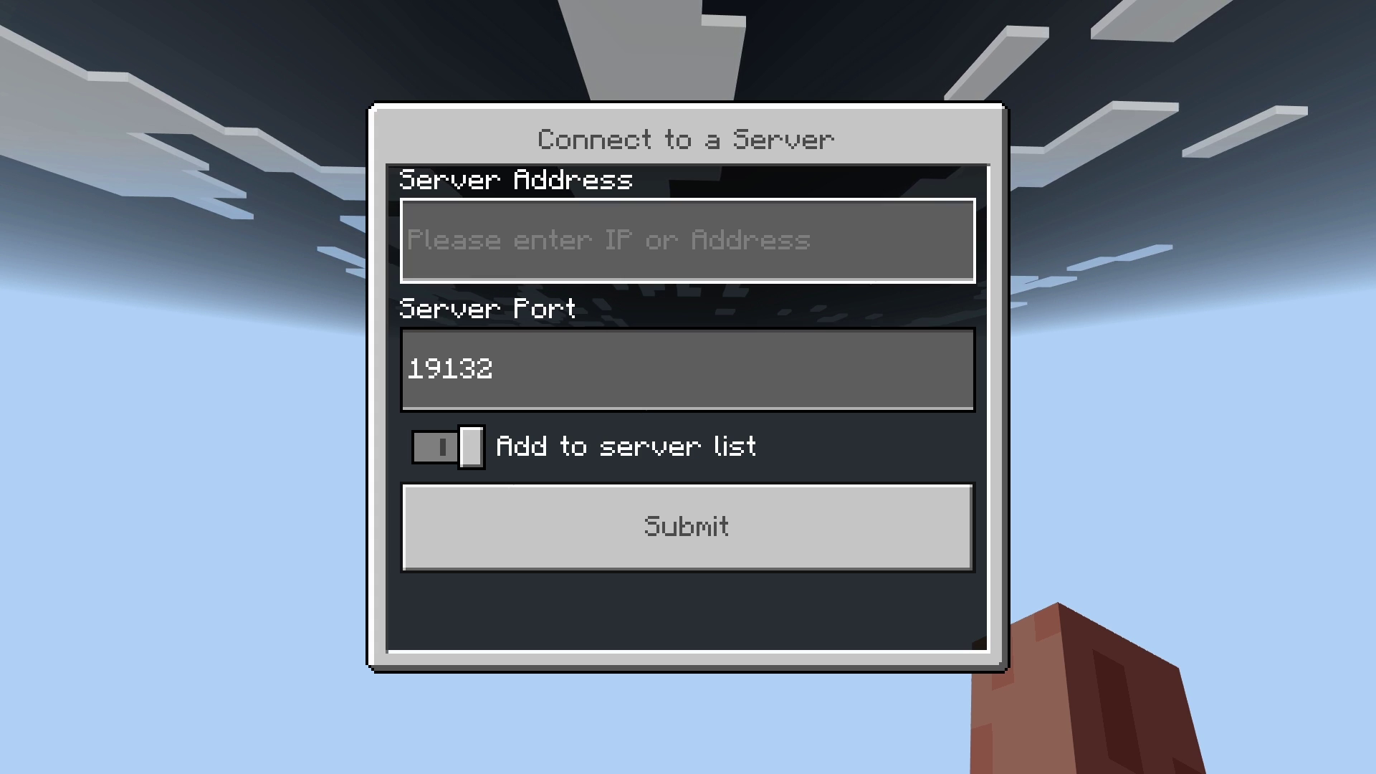
pyautogui.press('Down')
pyautogui.press('Down')
pyautogui.press('Down')
pyautogui.press('Up')
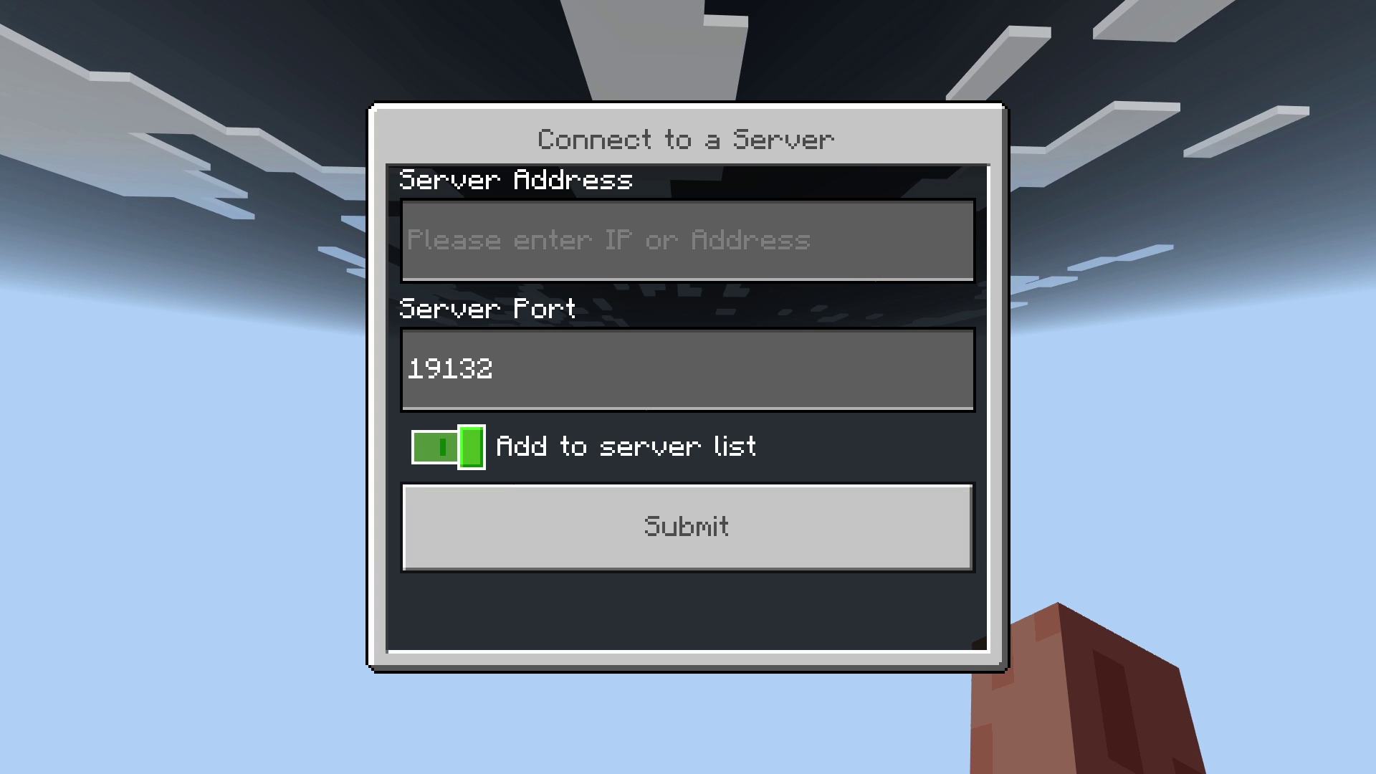
pyautogui.press('Down')
pyautogui.press('Up')
pyautogui.press('Up')
pyautogui.press('Up')
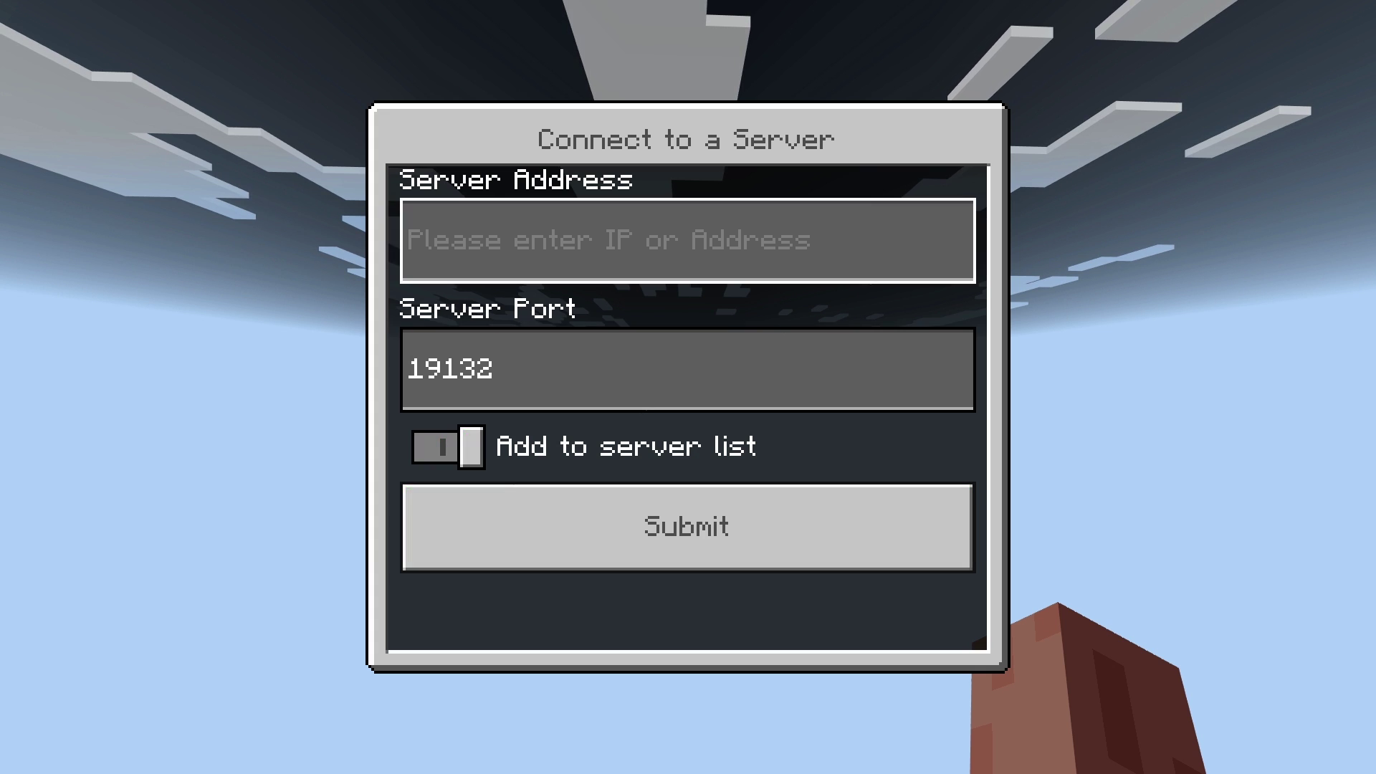